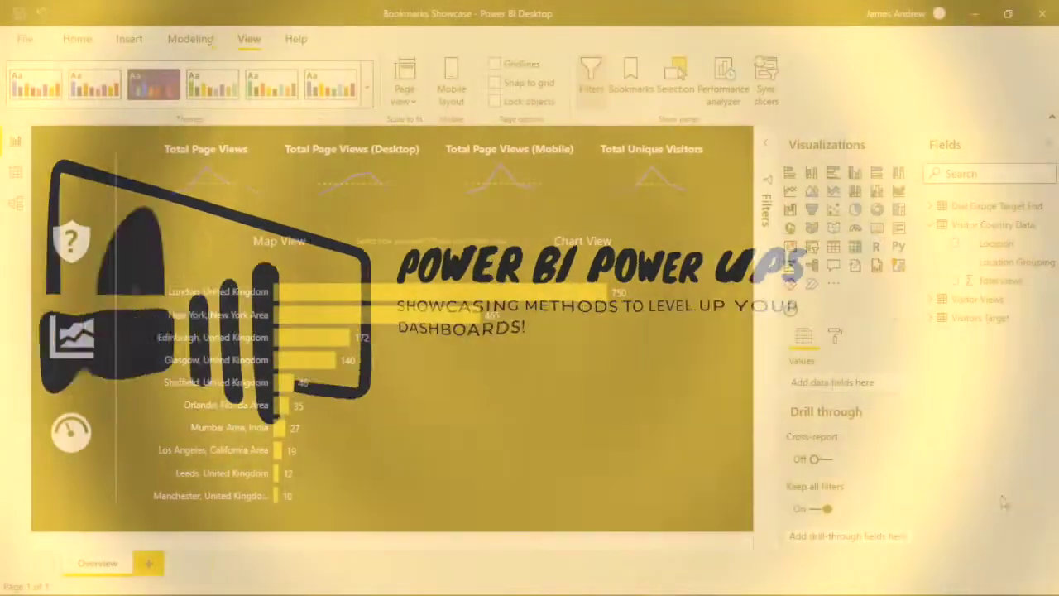
Step: Add a Power Automate button visual and move it to the lower right of the report
mouse_move(431, 293)
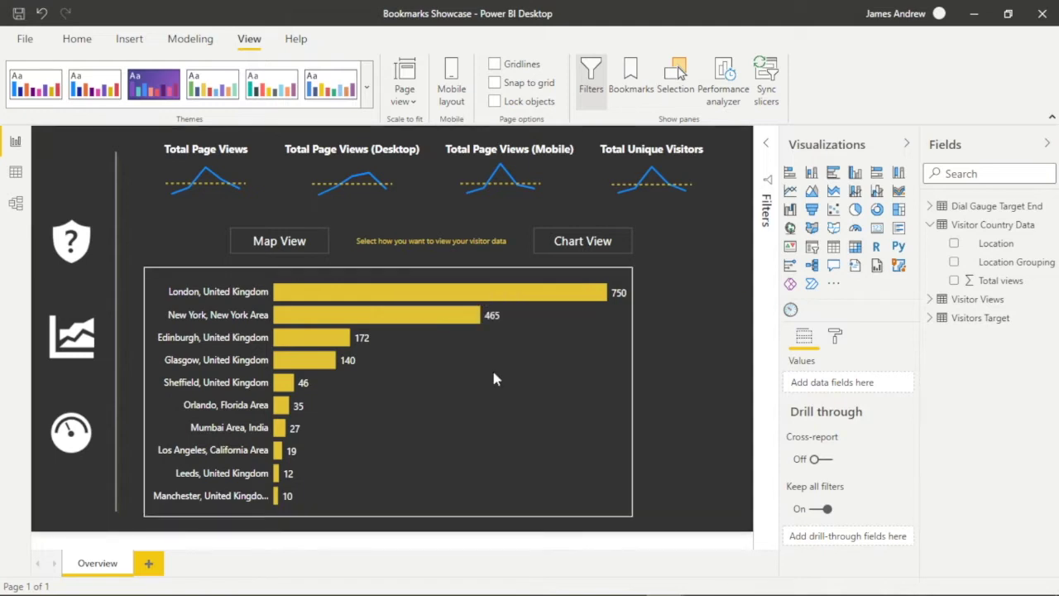
left_click(931, 225)
left_click(1051, 144)
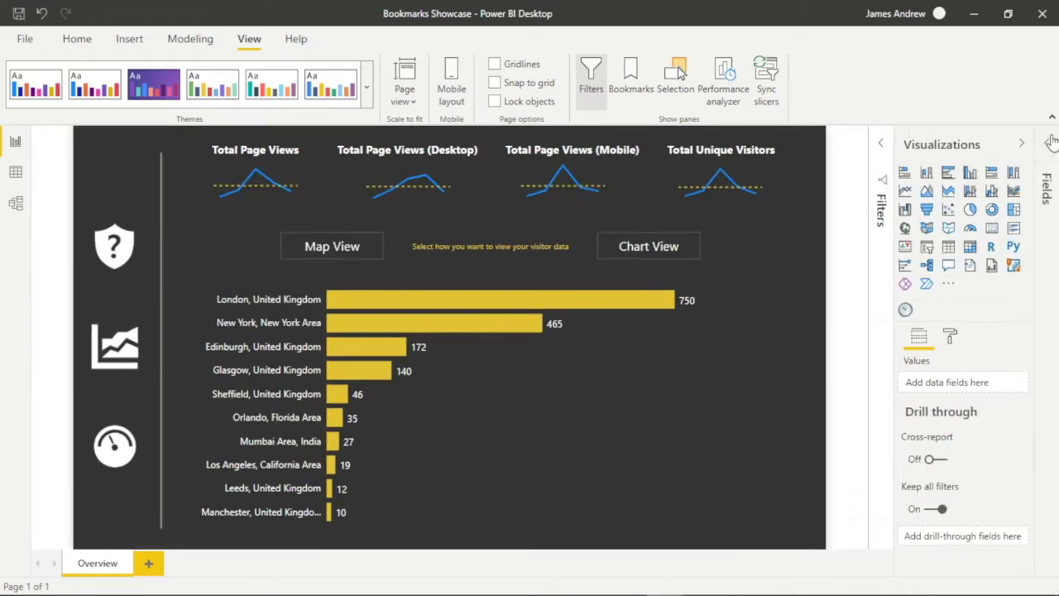
left_click(927, 285)
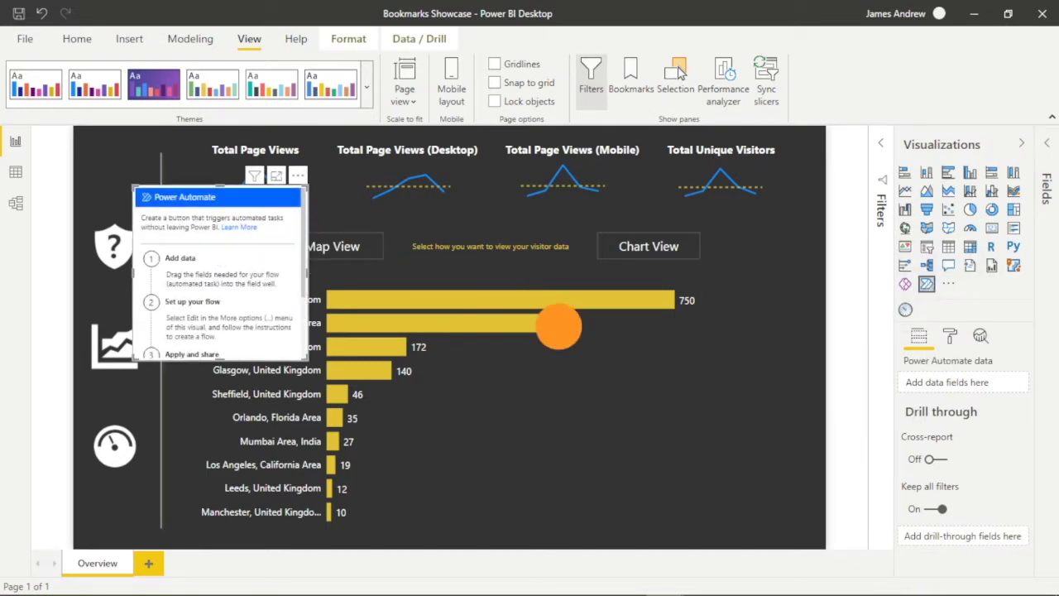
left_click_drag(232, 367, 730, 510)
left_click(765, 283)
left_click(733, 402)
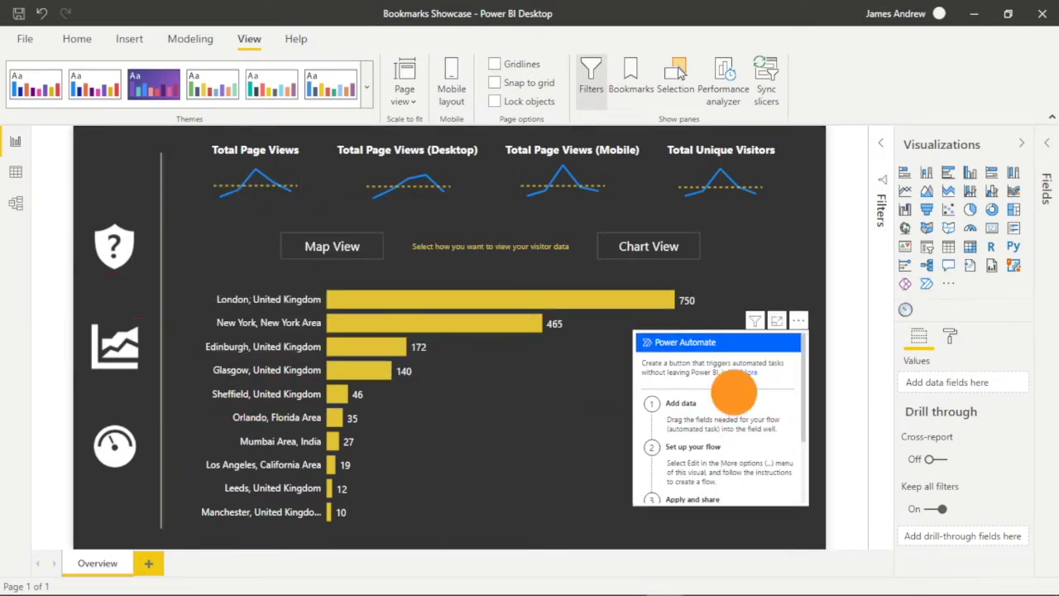
Step: Feed the visual with Location and Total views from Visitor Country Data
left_click(1048, 144)
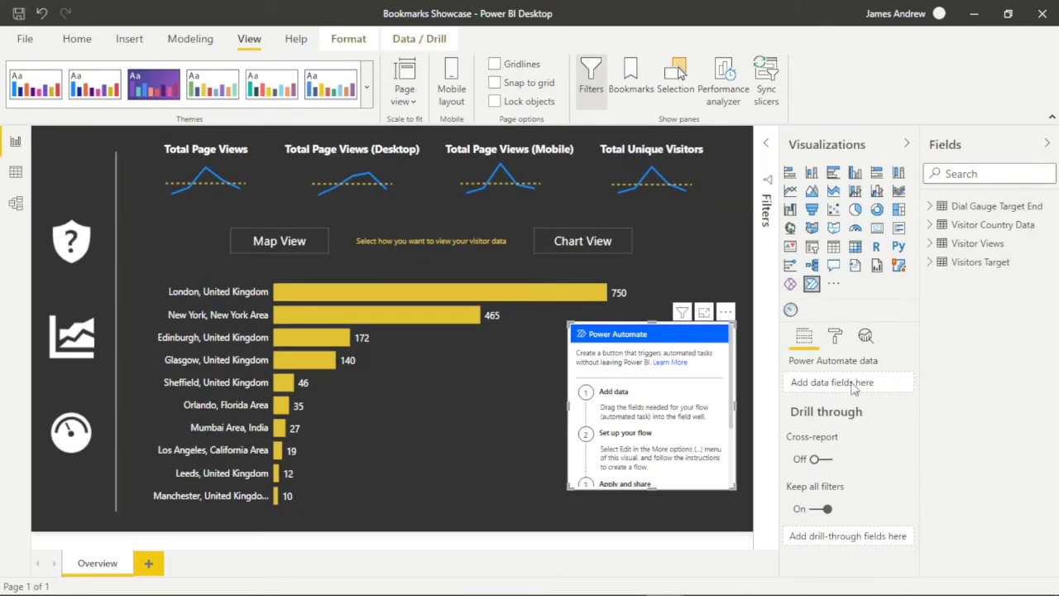
left_click(929, 244)
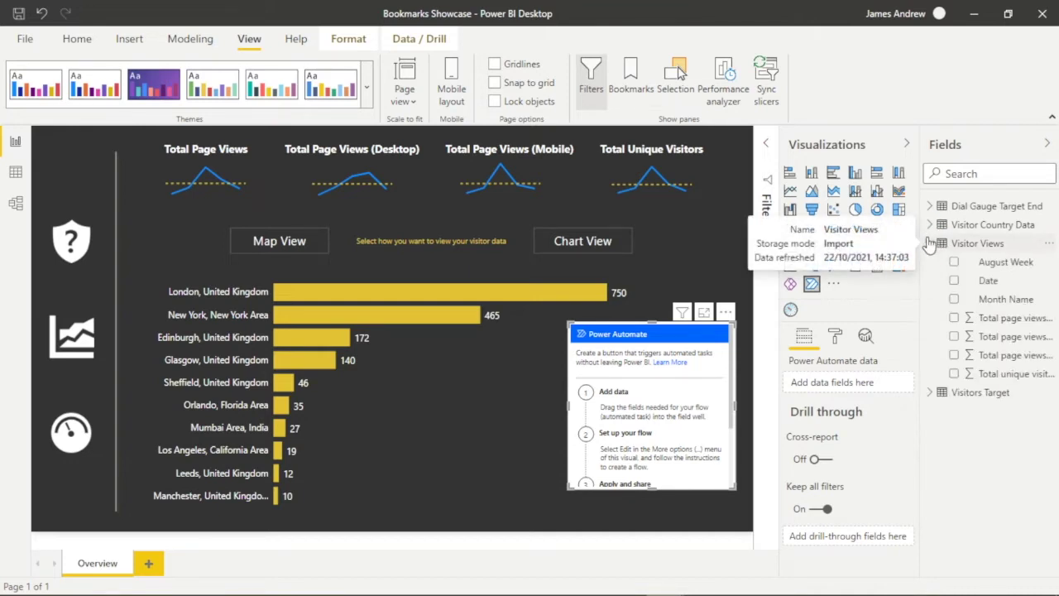
left_click(929, 243)
left_click(931, 225)
left_click_drag(986, 243, 838, 381)
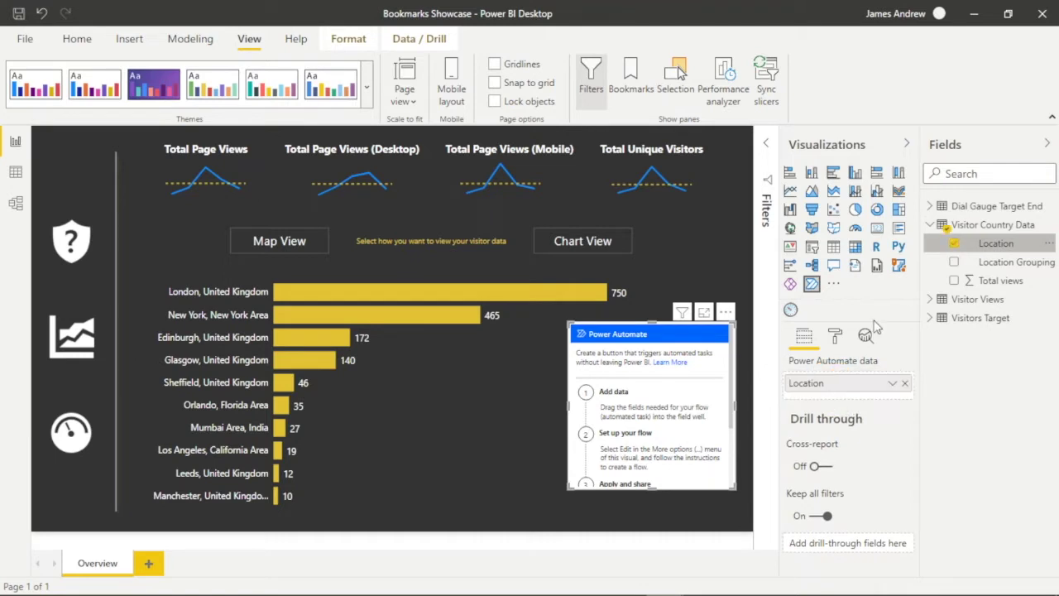
left_click(956, 282)
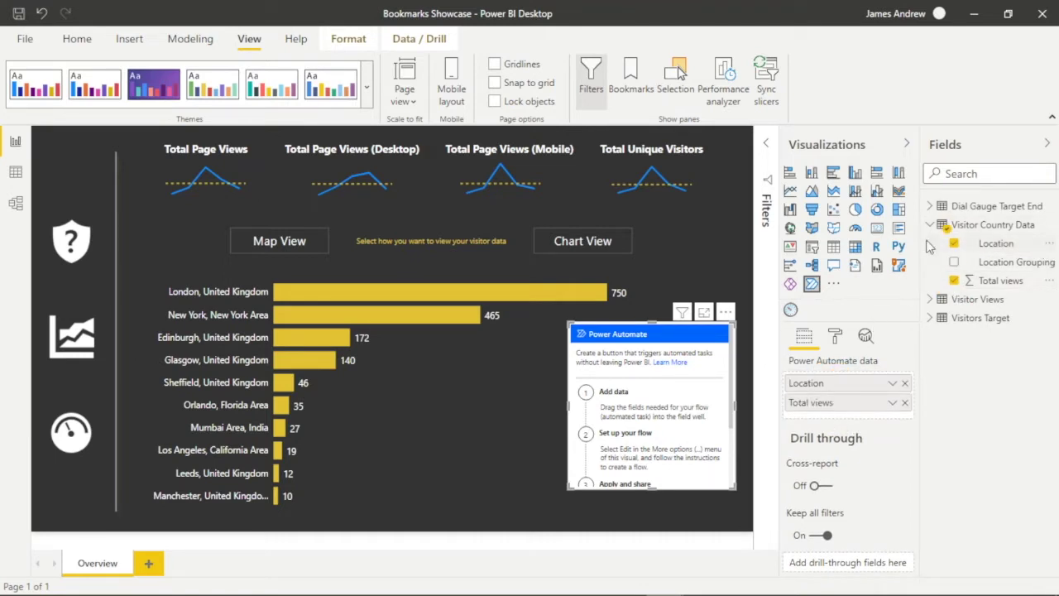
left_click(1047, 144)
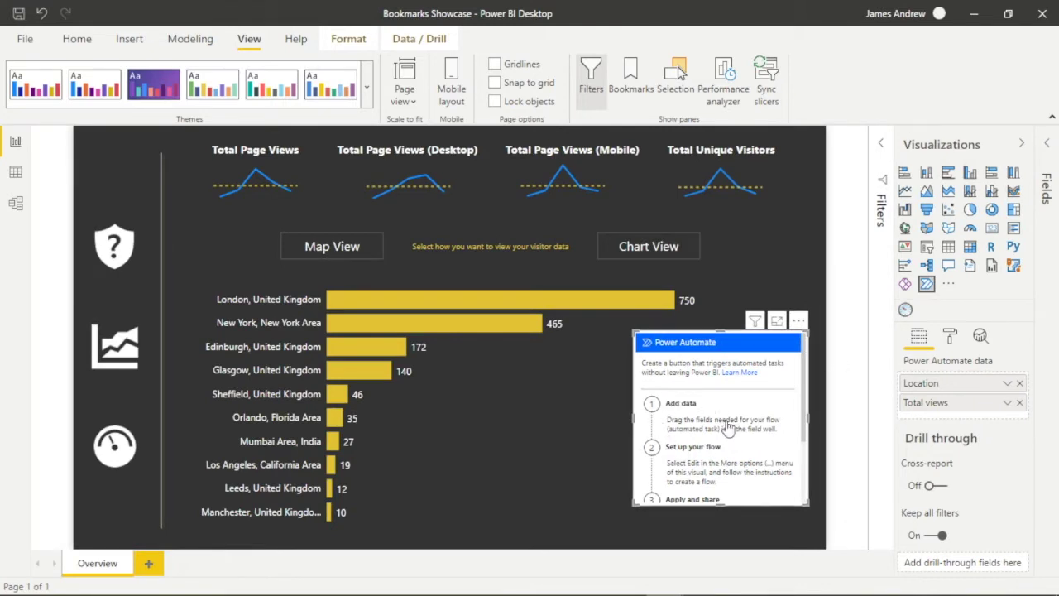
scroll(720, 464, "down", 2)
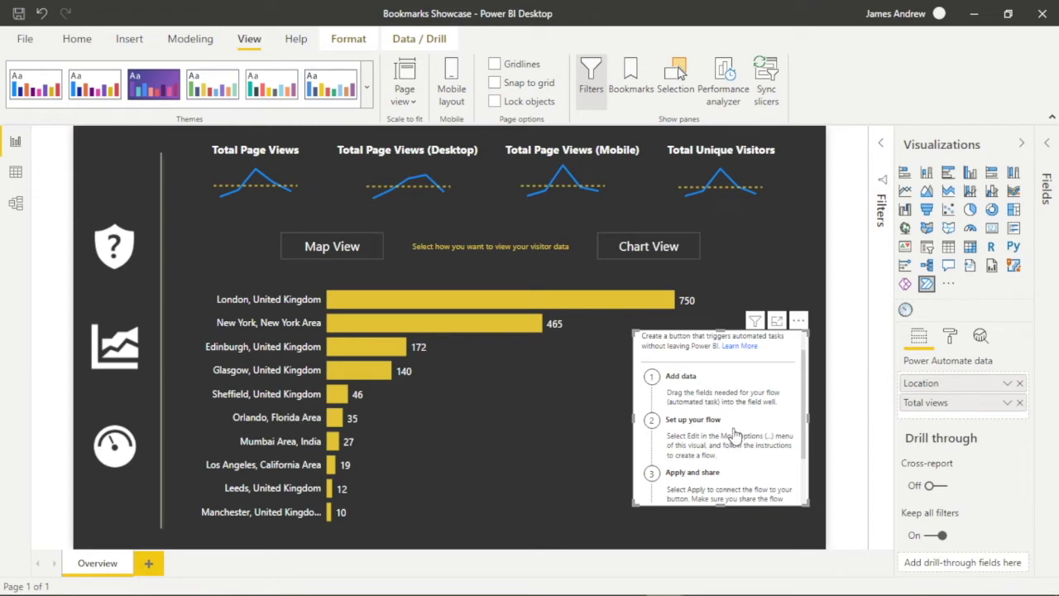
scroll(700, 410, "down", 3)
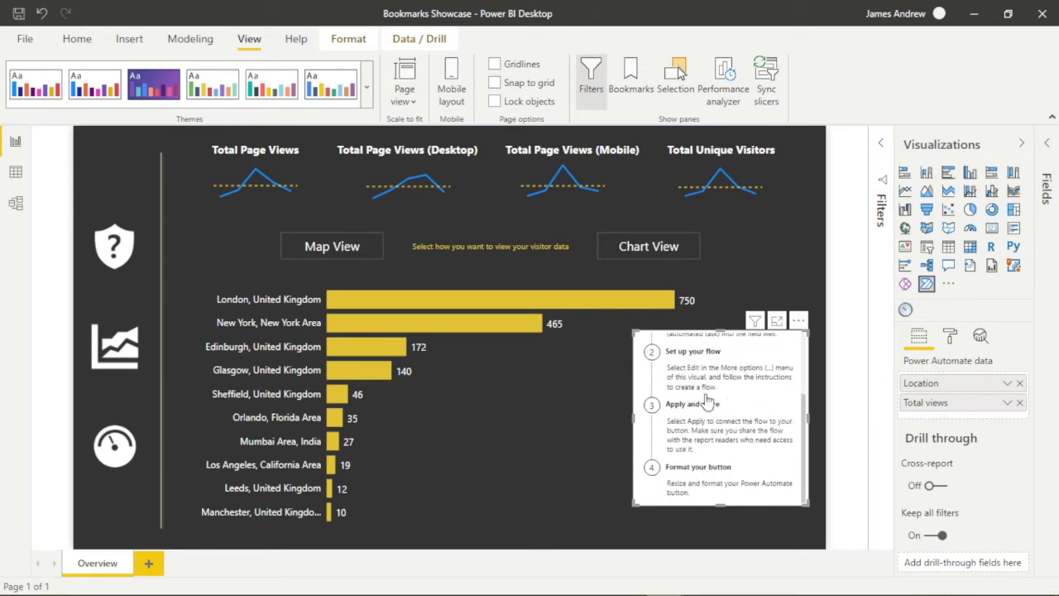
scroll(712, 419, "up", 4)
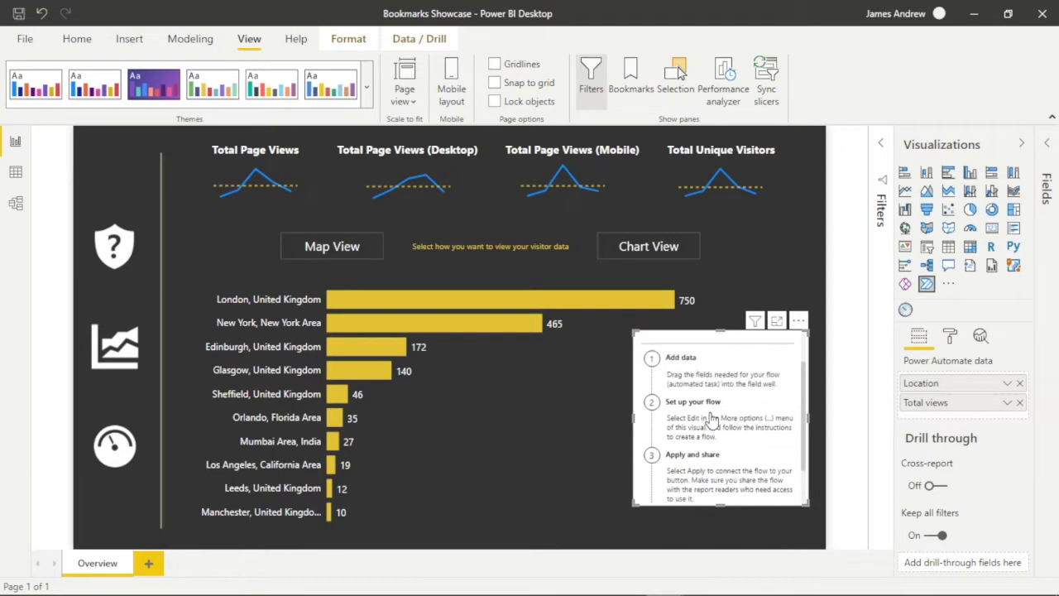
left_click(799, 320)
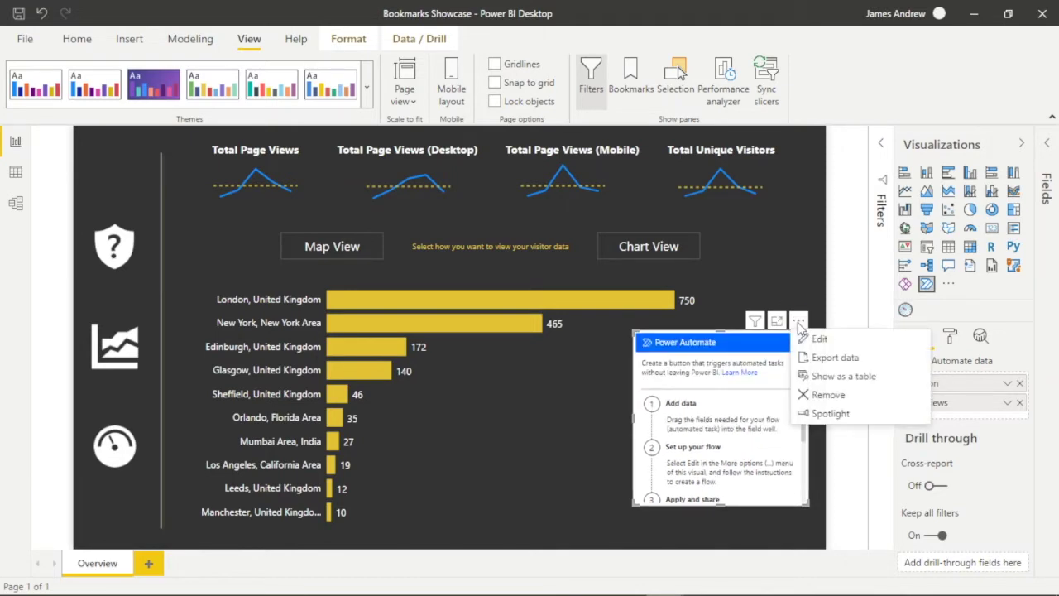
Step: Create a flow from the 'Send a Teams message from Power BI' template and accept its connections
left_click(827, 342)
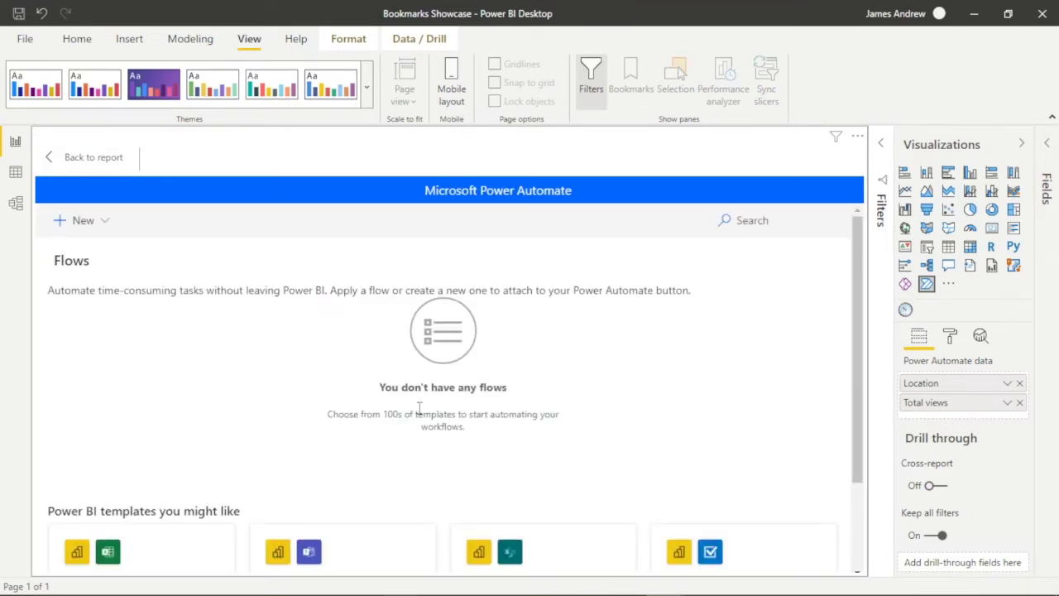
scroll(515, 377, "down", 2)
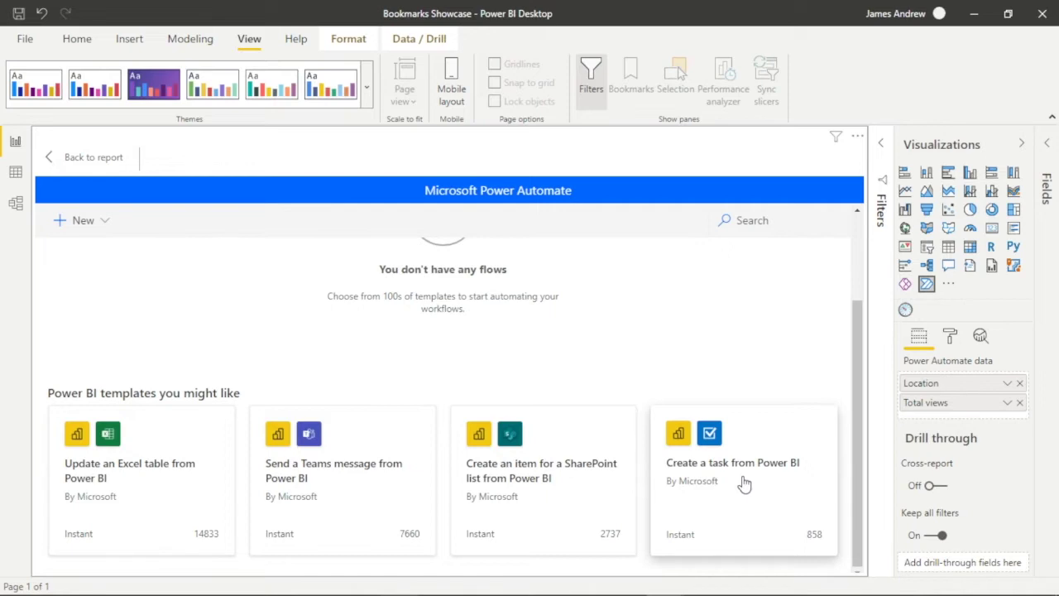
left_click(300, 472)
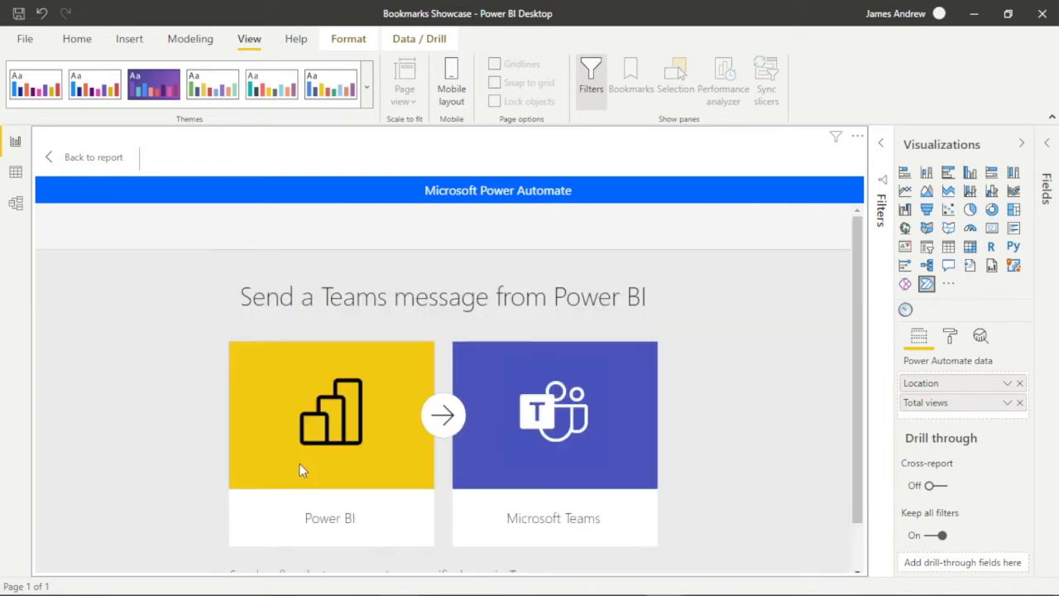
scroll(525, 428, "down", 1)
scroll(526, 429, "down", 1)
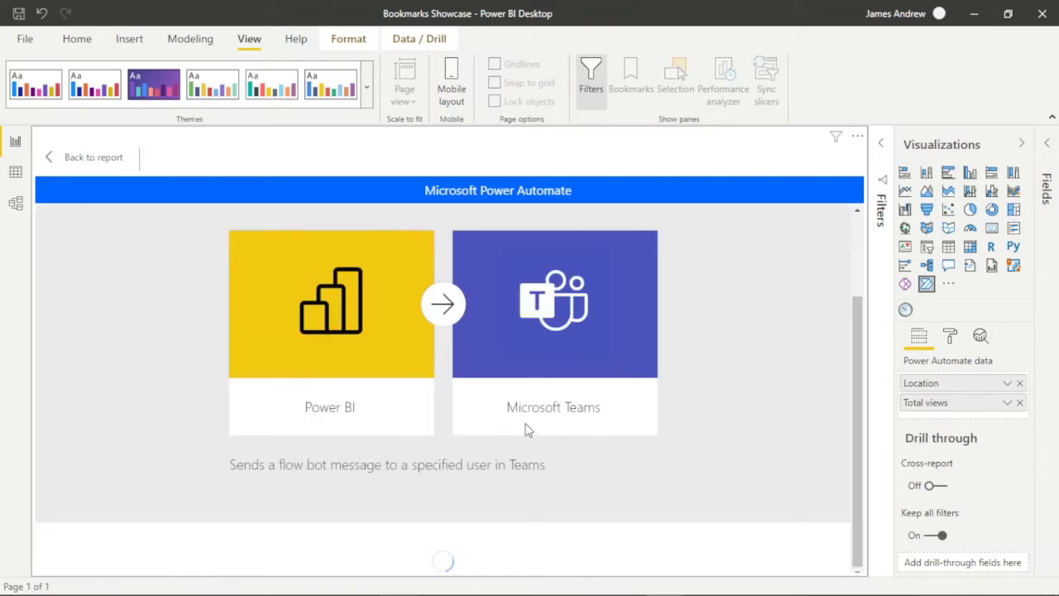
scroll(525, 428, "down", 2)
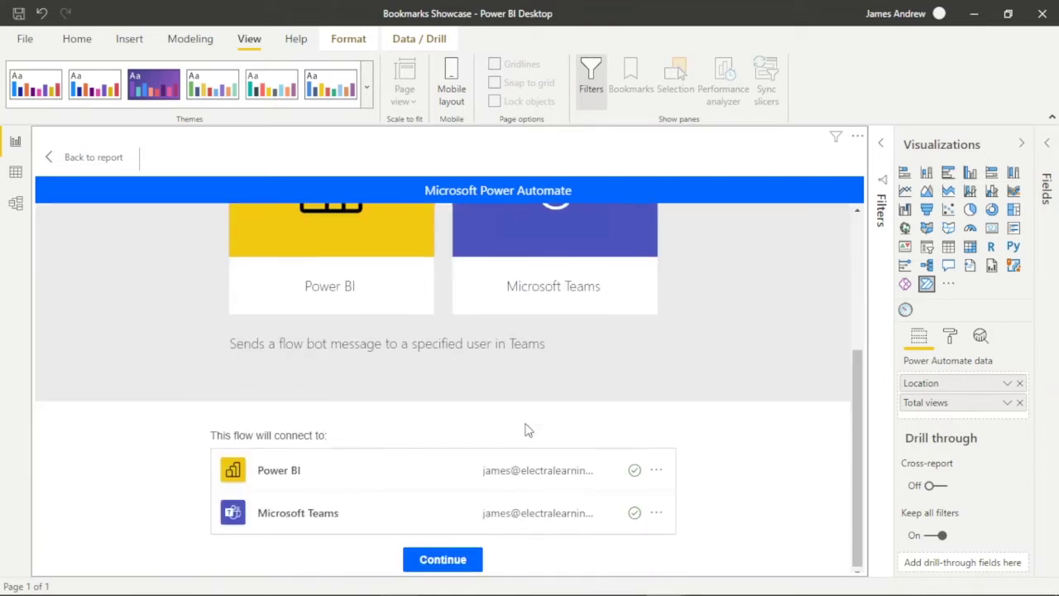
left_click(444, 560)
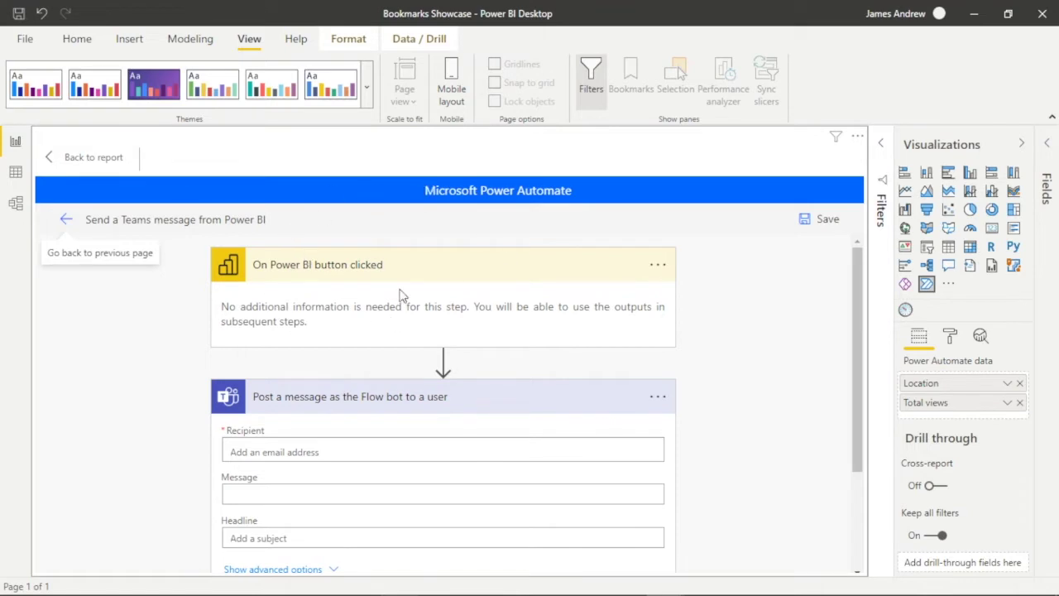
Step: Set the Teams message recipient to the suggested person
scroll(402, 294, "down", 2)
left_click(285, 346)
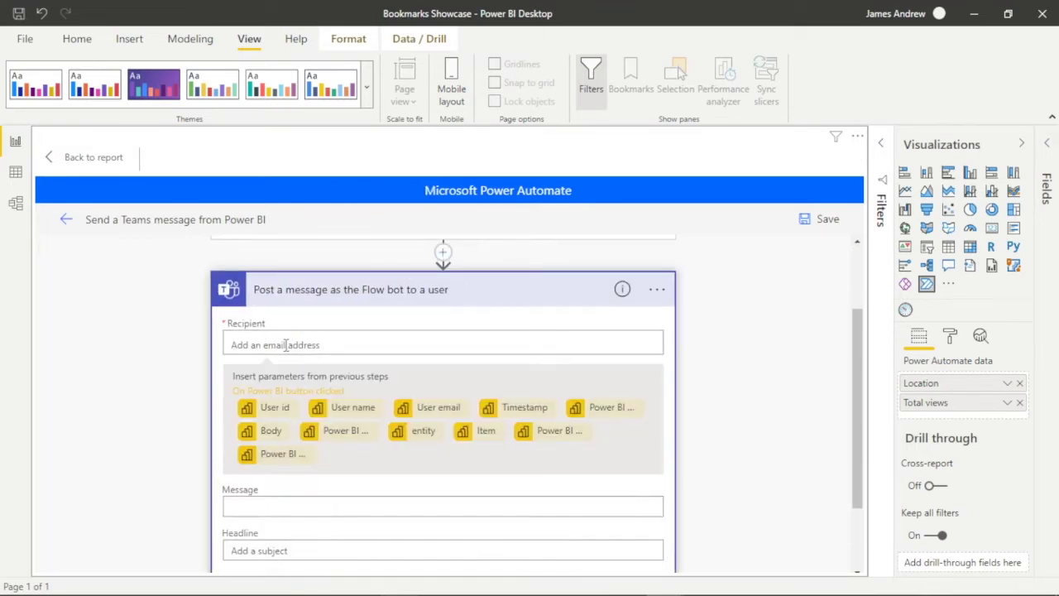
type("james")
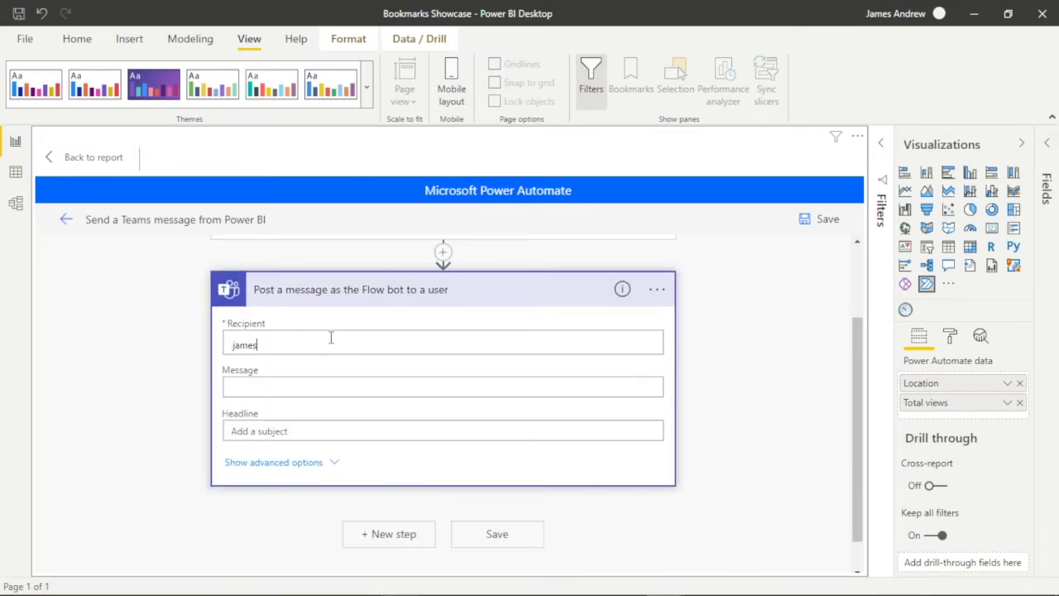
left_click(298, 364)
scroll(295, 475, "down", 1)
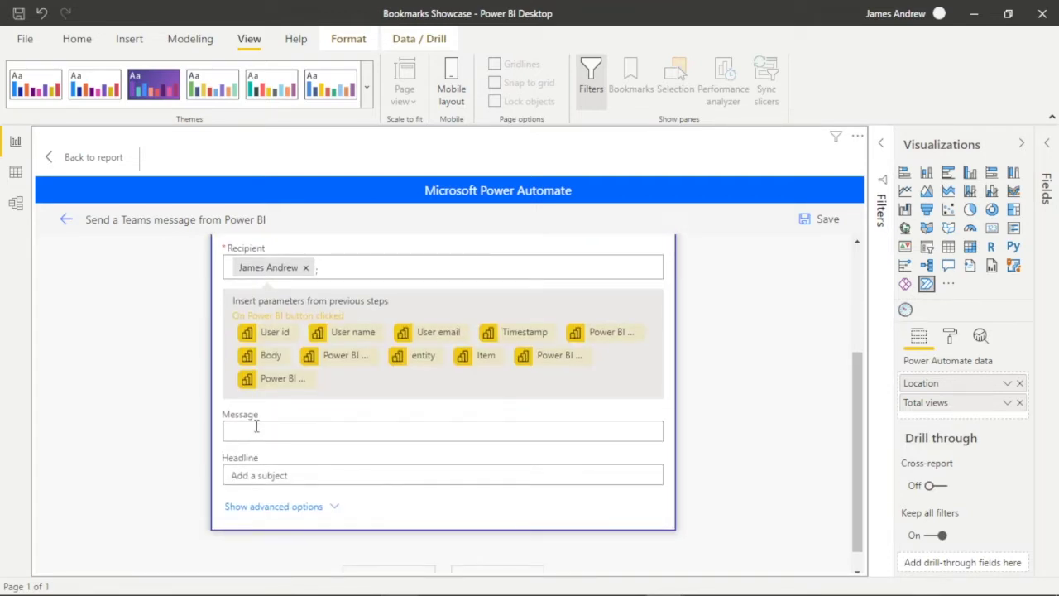
Step: Enter headline 'Campaign Locations' and message 'Here are your campaign locations:' followed by the Location value
left_click(265, 470)
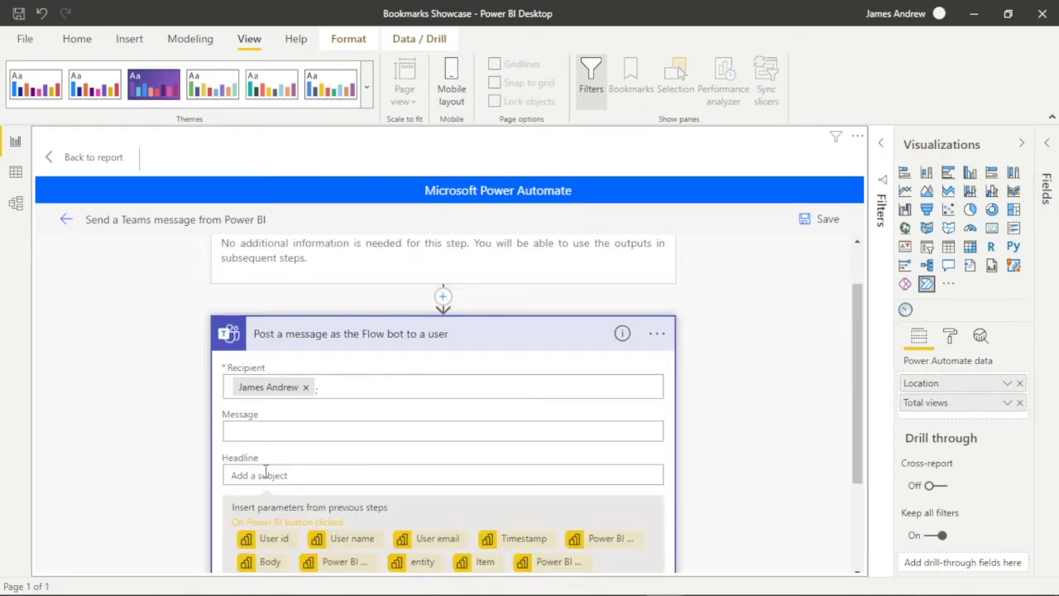
left_click(265, 473)
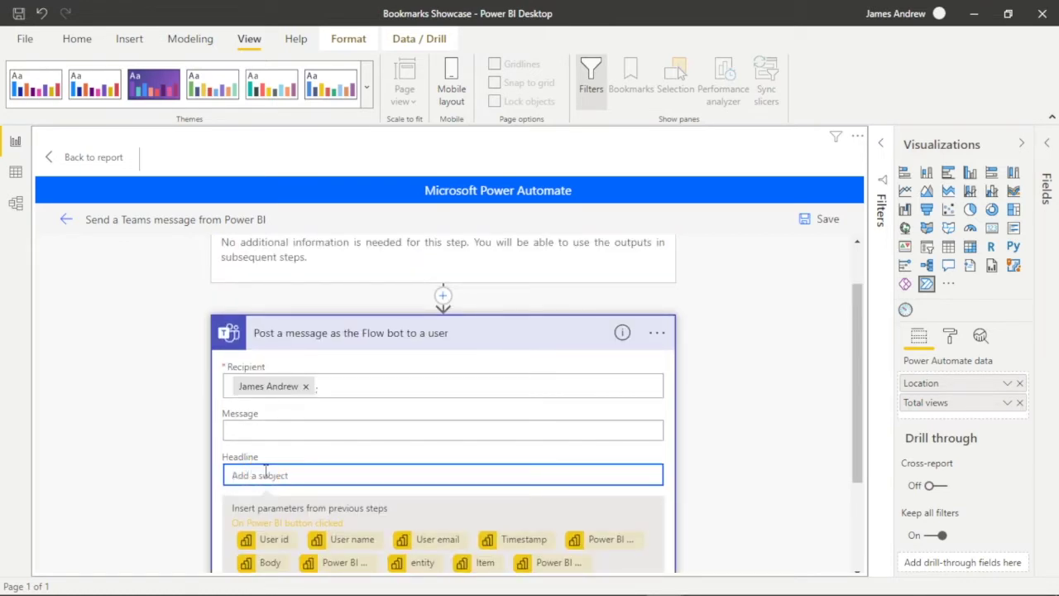
type("Campaign Locations")
left_click(264, 423)
scroll(428, 489, "down", 2)
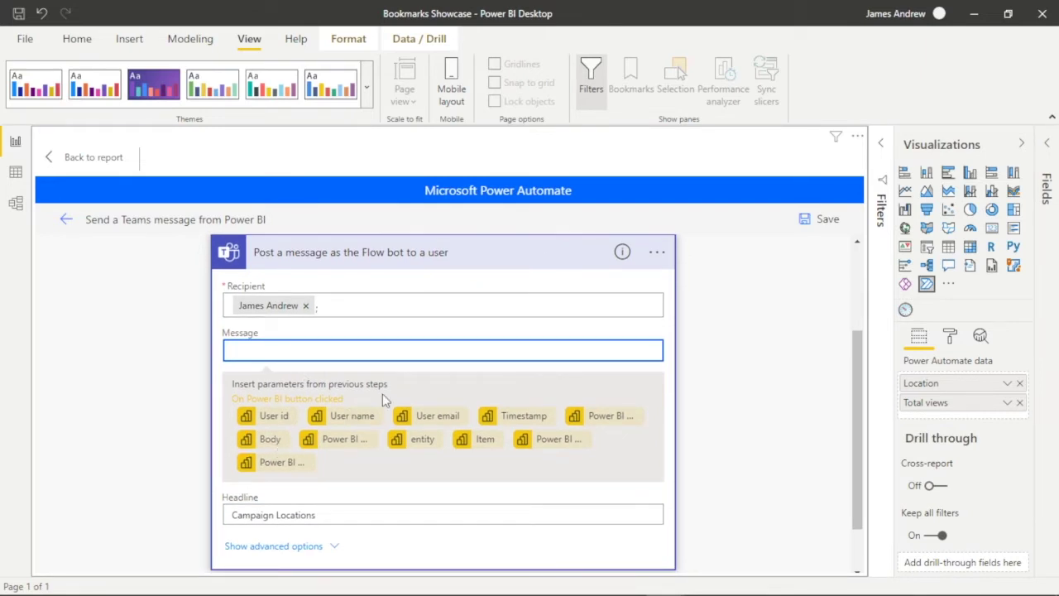
type("Here are your campaign locations:")
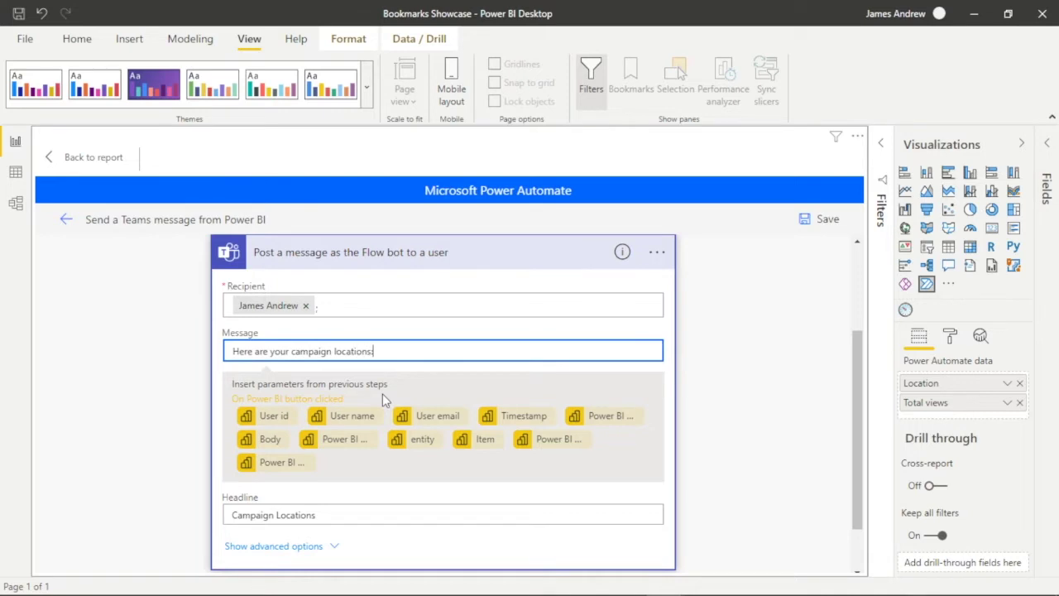
key("Return")
key("Return")
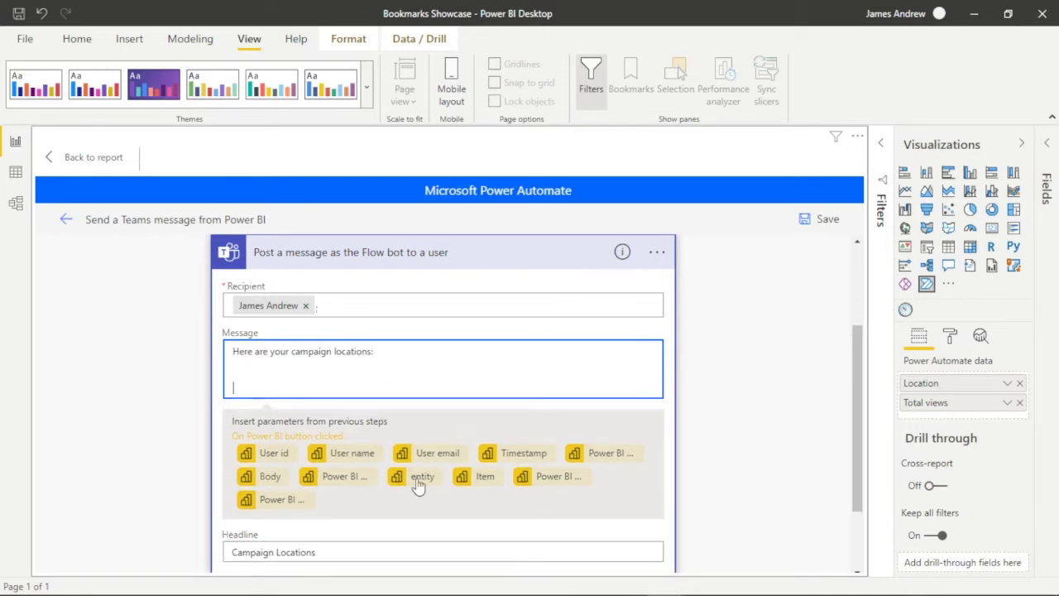
left_click(599, 458)
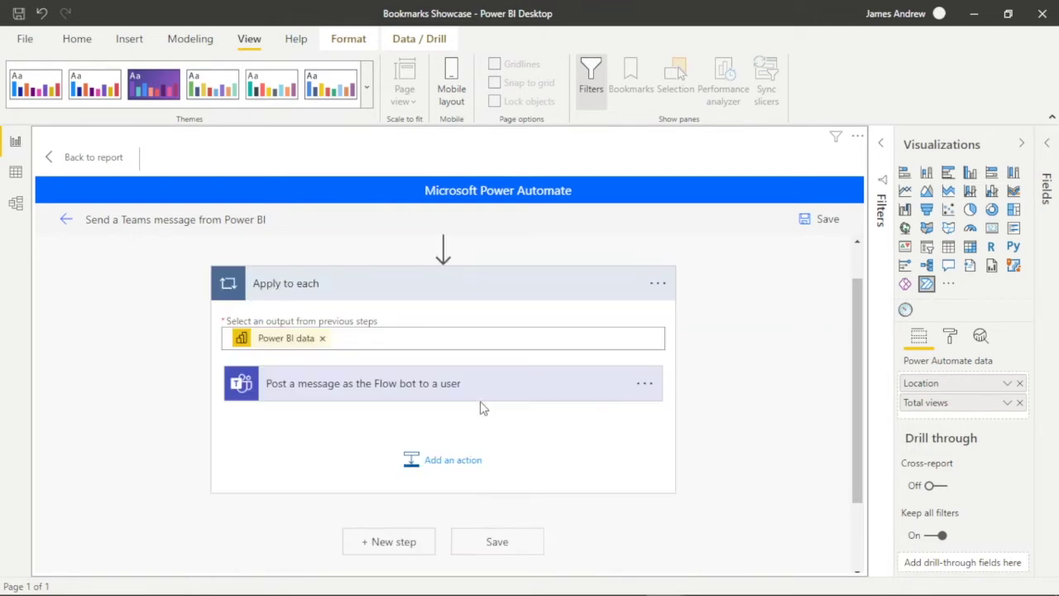
Step: Insert the Total views value into the Teams message after Location
left_click(413, 389)
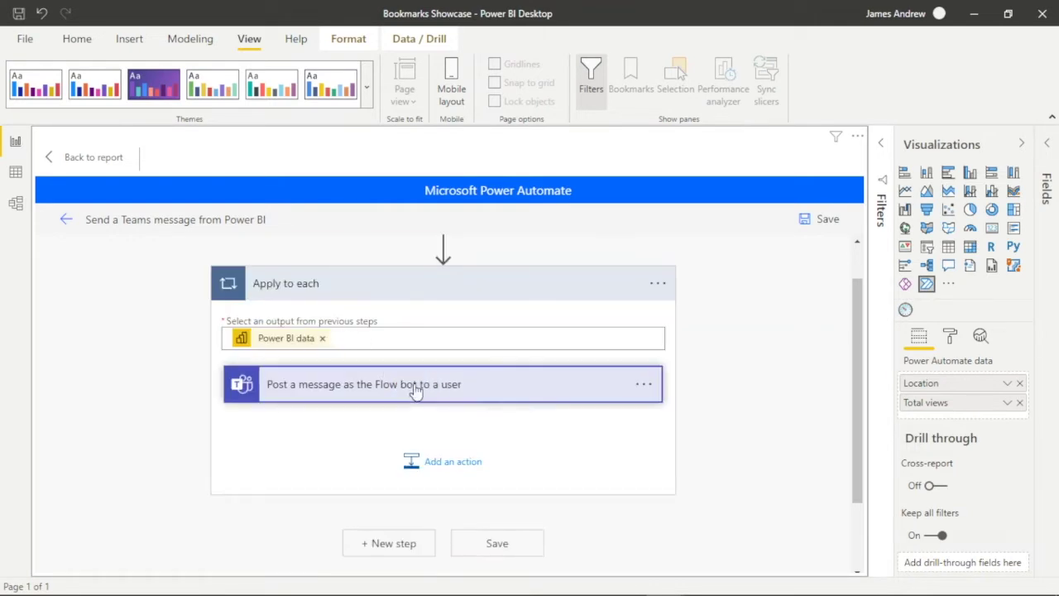
left_click(381, 420)
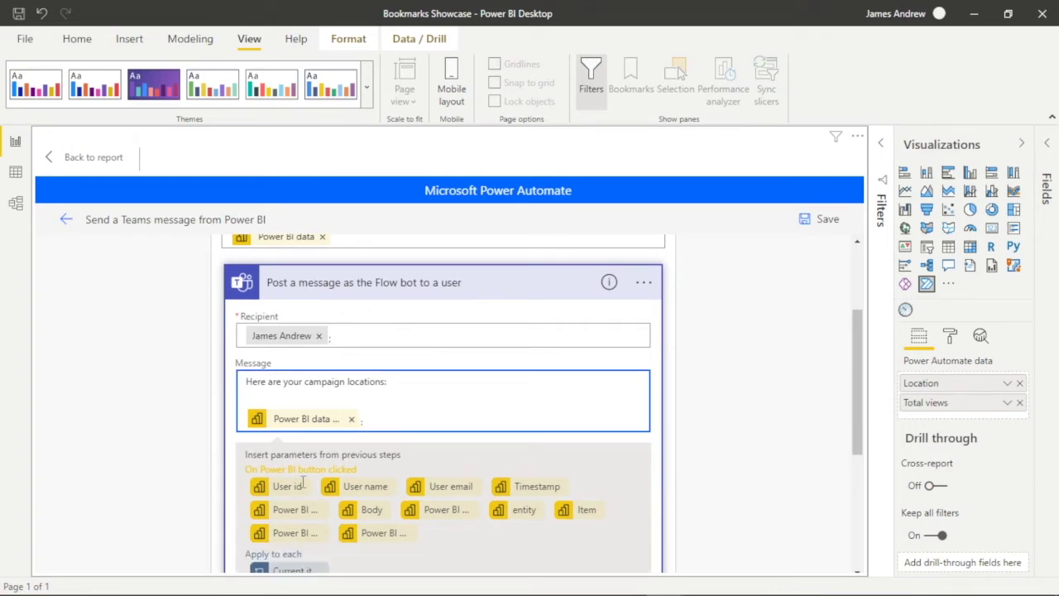
left_click(287, 536)
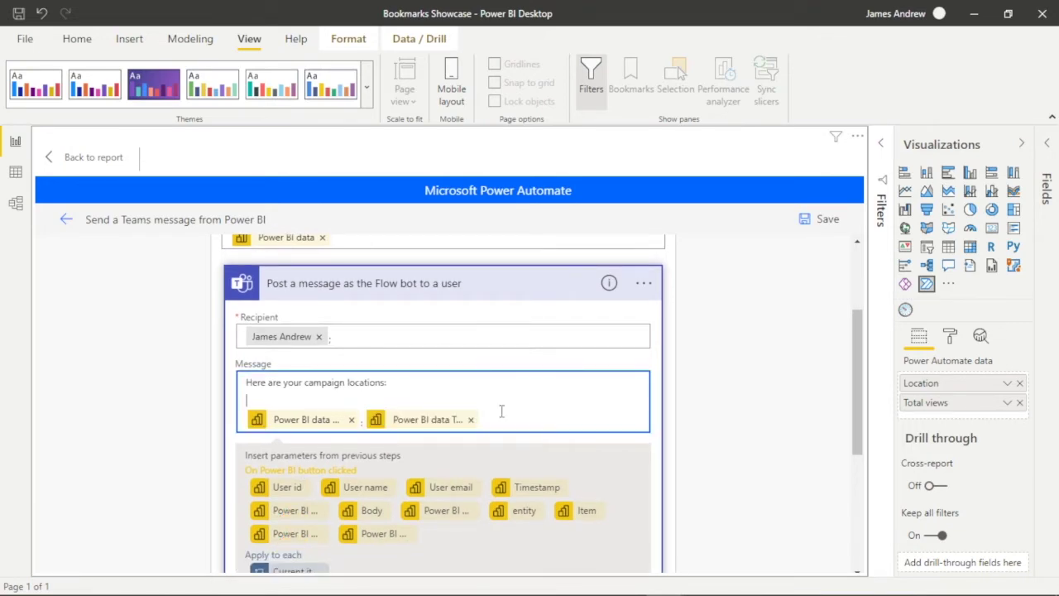
scroll(532, 422, "down", 1)
scroll(532, 419, "down", 1)
scroll(531, 420, "down", 1)
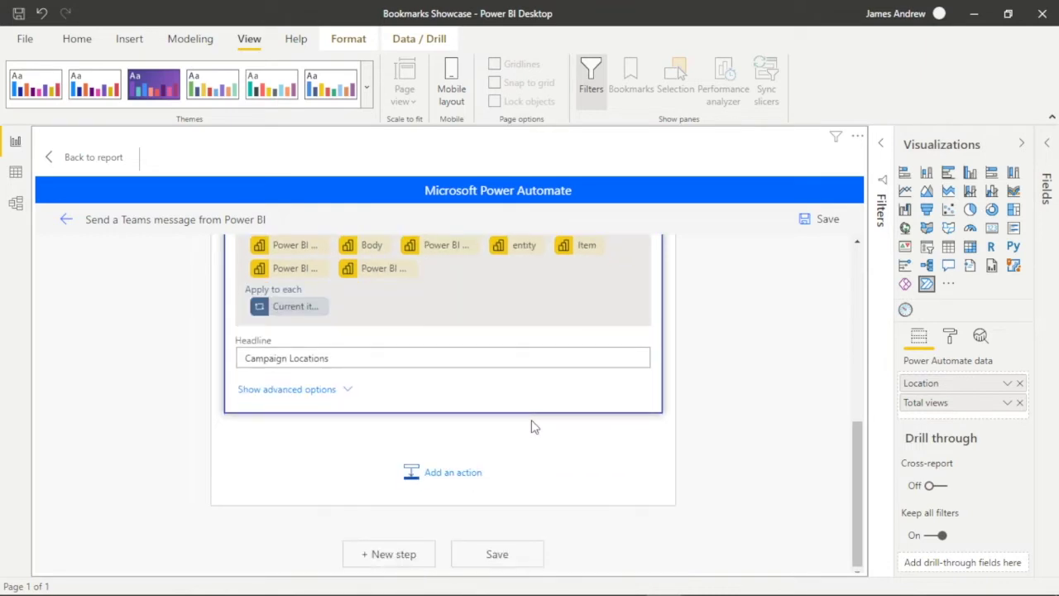
Step: Review the flow, then save it and apply it to the button
scroll(532, 426, "up", 3)
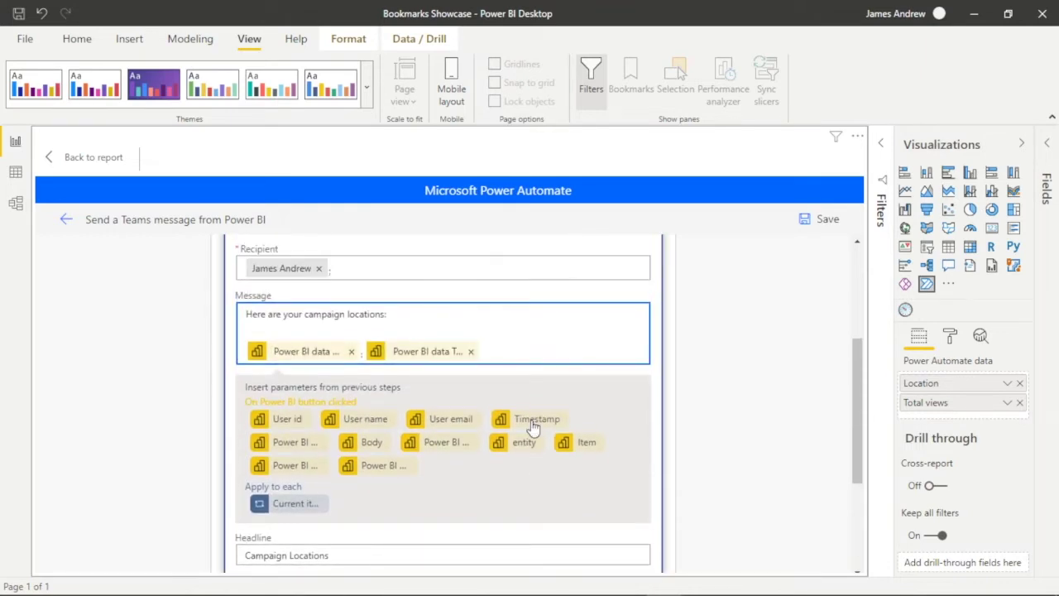
scroll(532, 426, "up", 3)
scroll(532, 426, "down", 2)
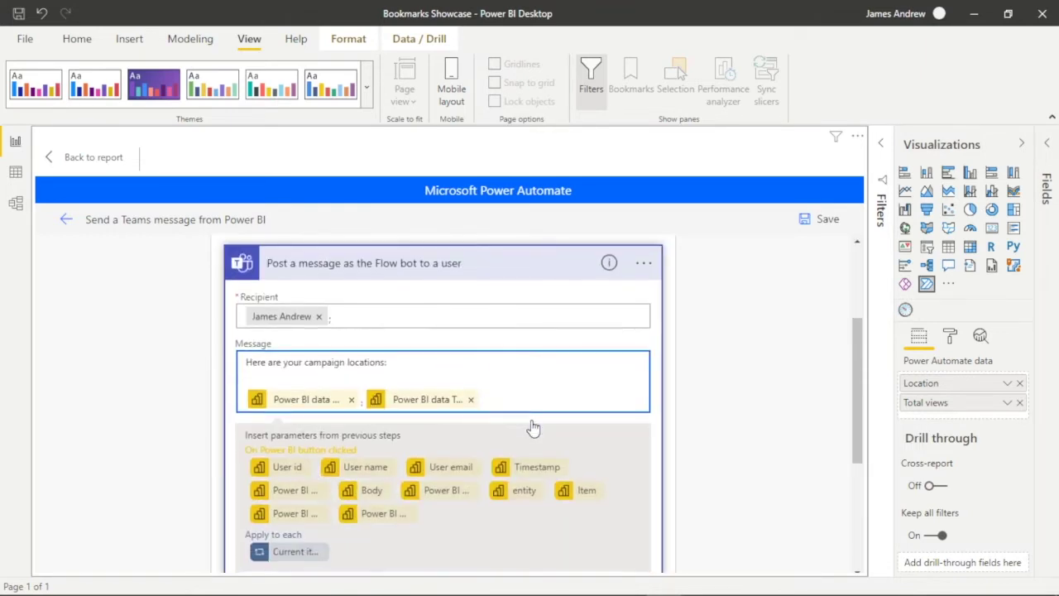
scroll(534, 427, "down", 2)
scroll(533, 422, "up", 3)
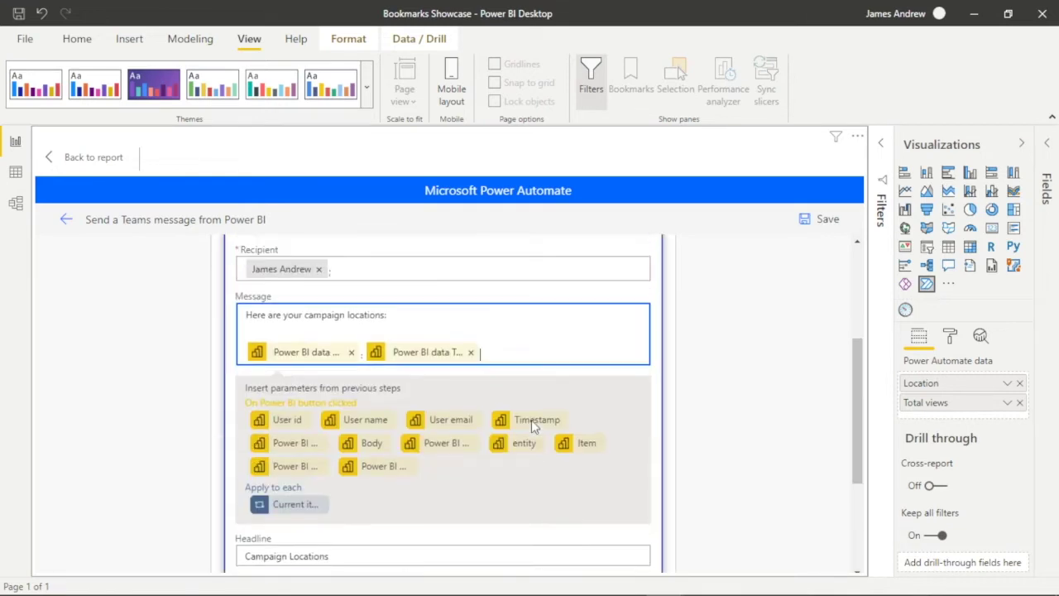
scroll(532, 422, "up", 1)
left_click(818, 220)
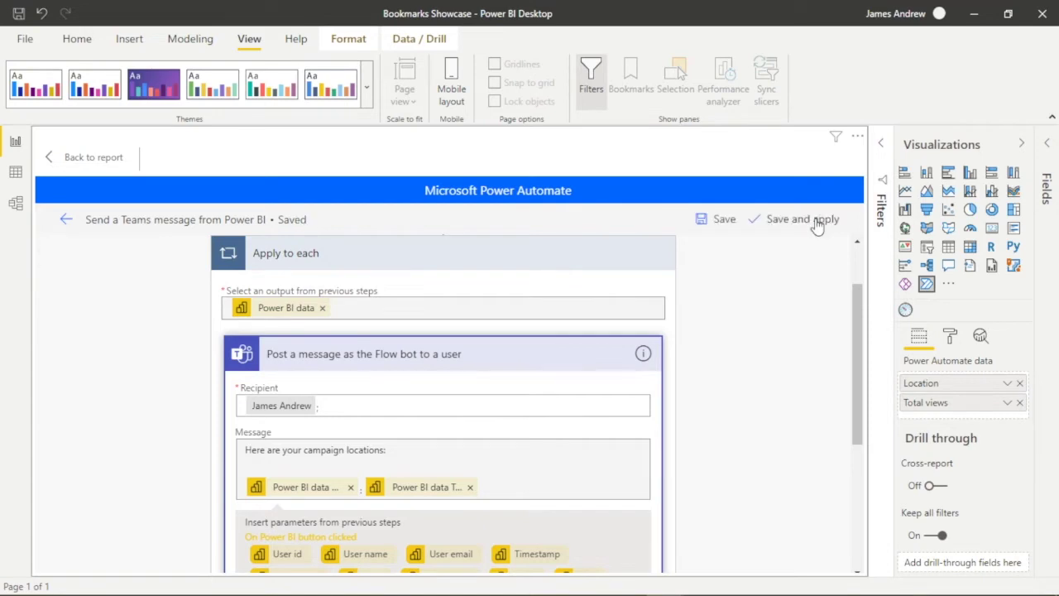
left_click(817, 220)
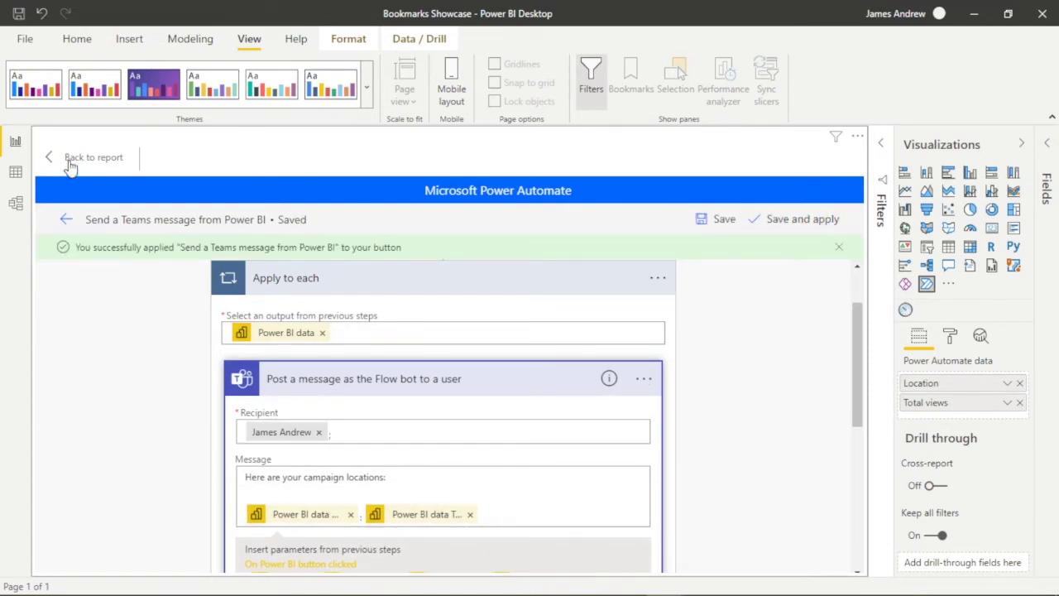
Step: Return to the report and run the flow button to send the Teams cards
left_click(71, 163)
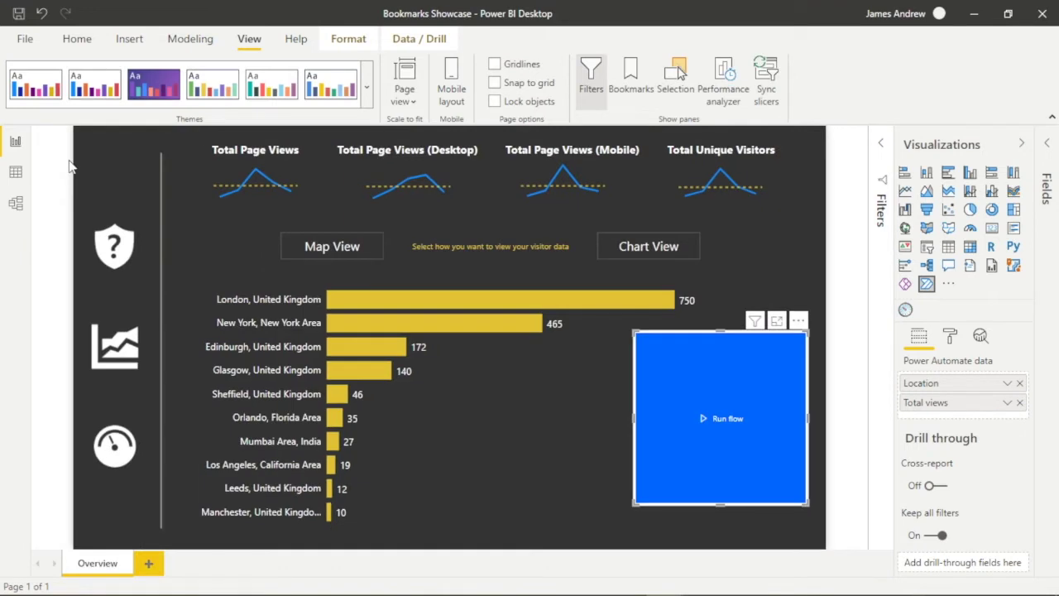
left_click(716, 422)
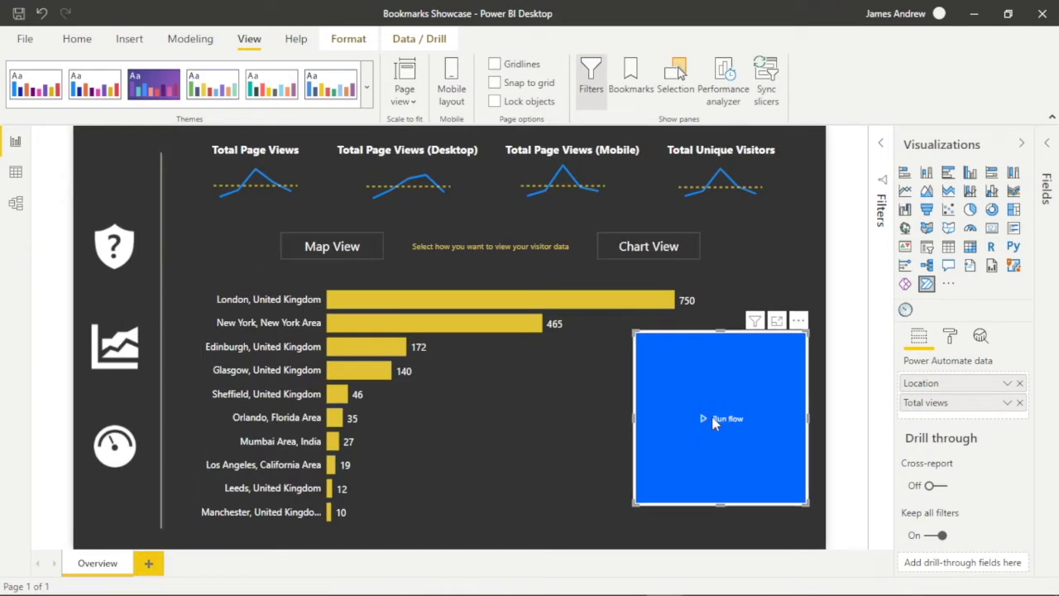
left_click(733, 419)
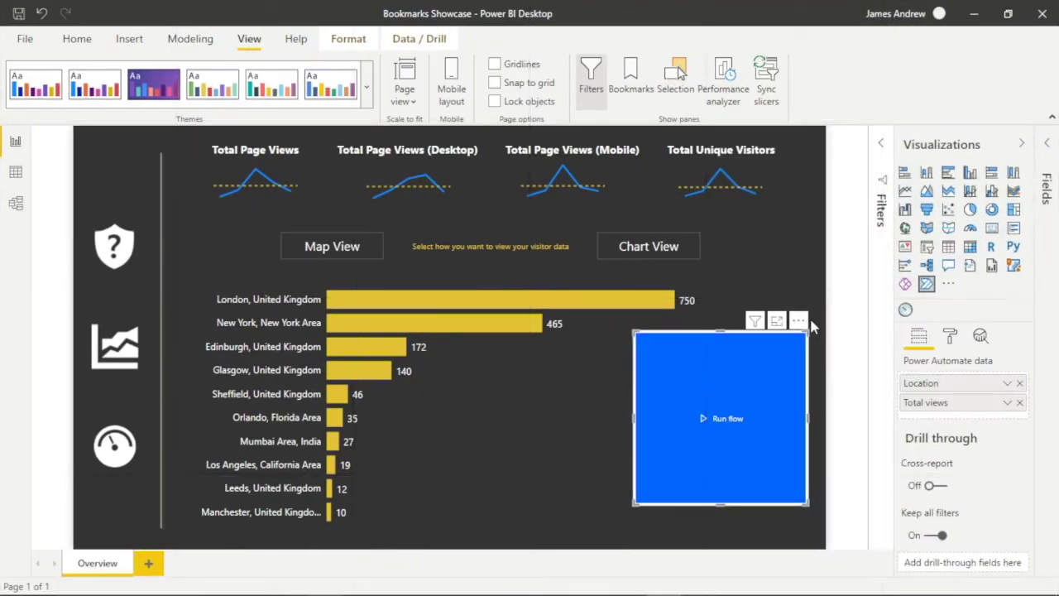
Step: Create a new instant cloud flow for the button and add a step after its trigger
left_click(799, 323)
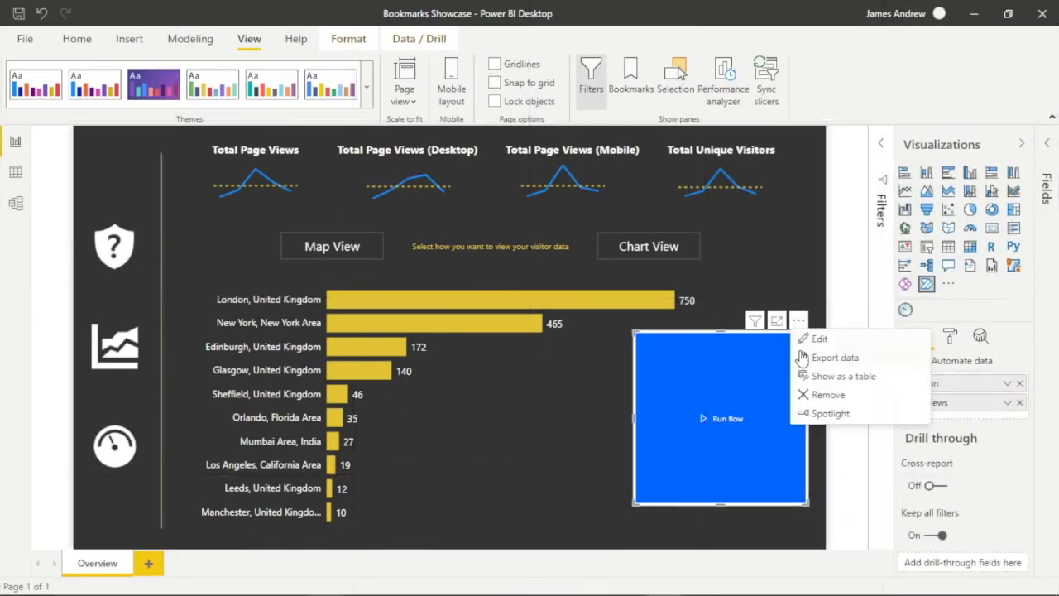
left_click(816, 339)
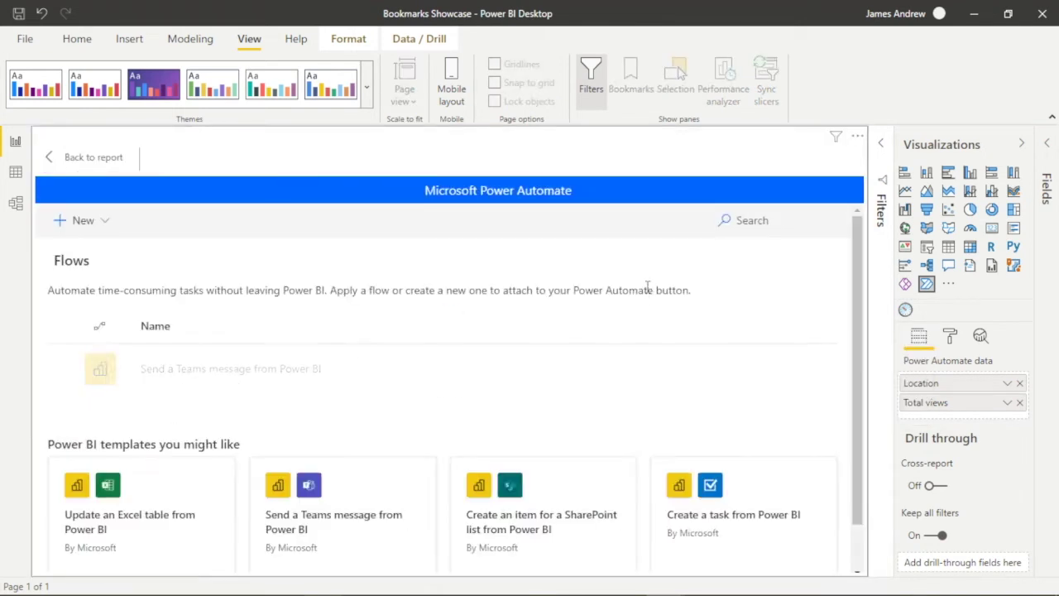
left_click(86, 221)
left_click(101, 308)
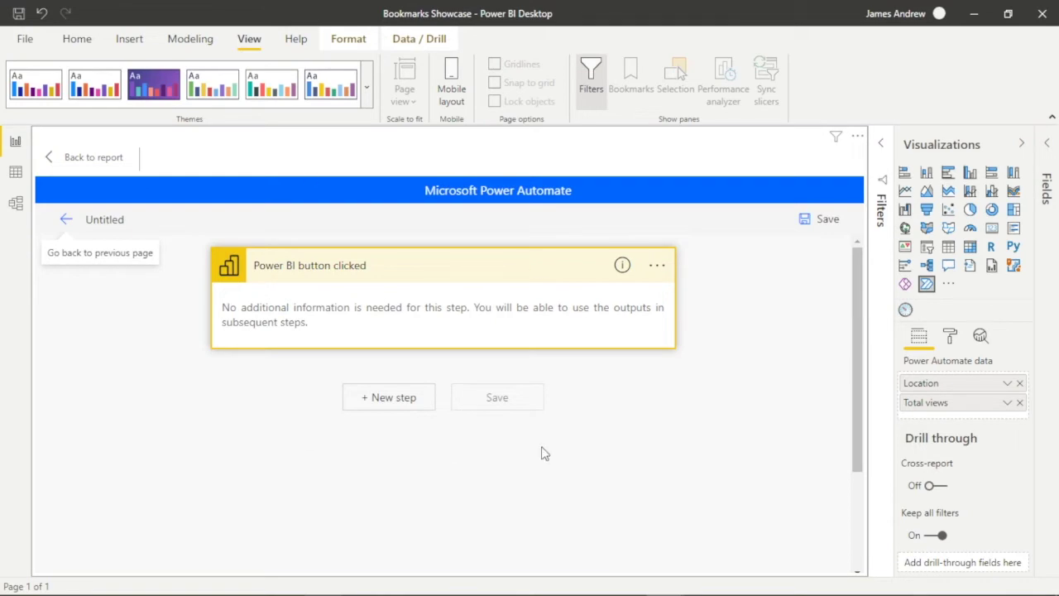
left_click(375, 399)
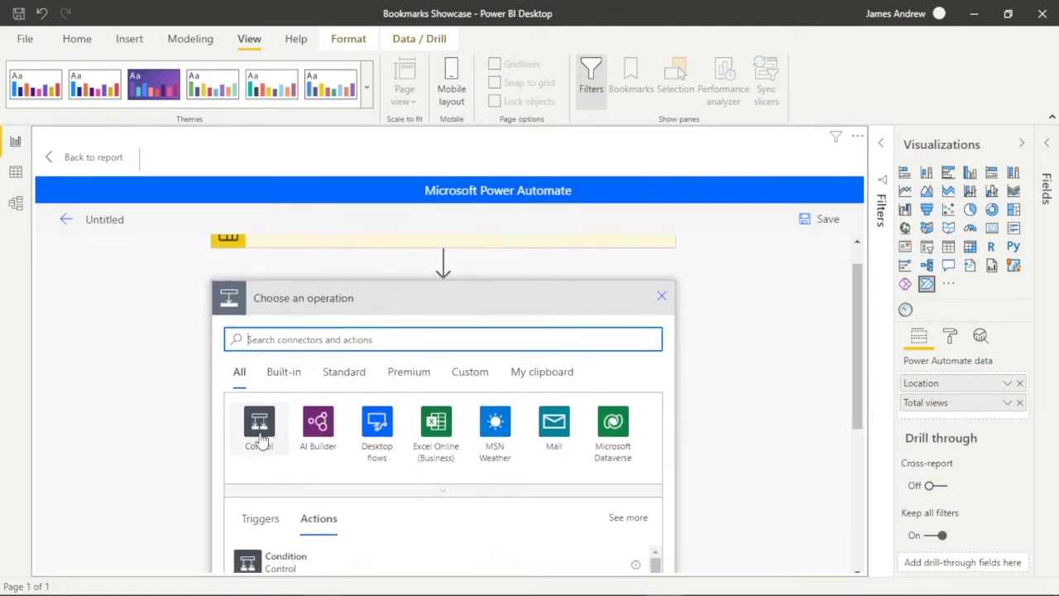
left_click(262, 438)
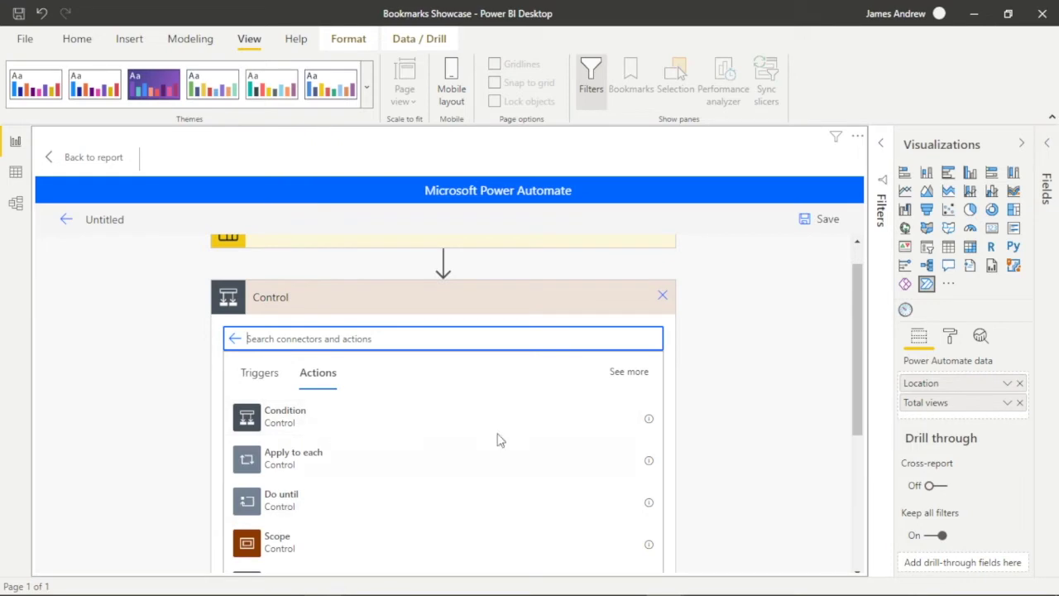
Step: Add a Condition comparing a Power BI data value, which wraps it in an Apply to each loop
left_click(291, 423)
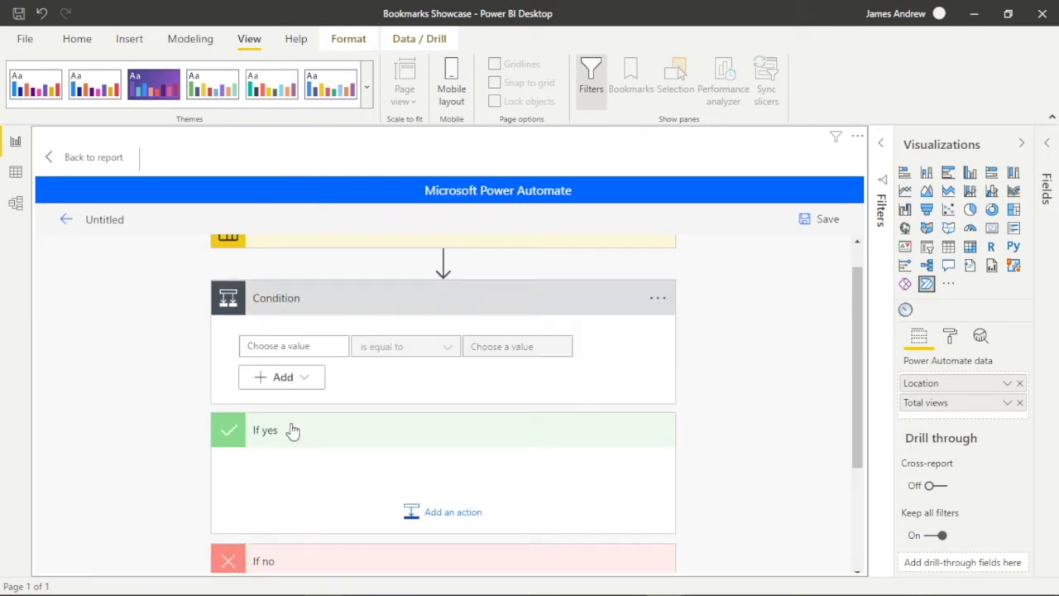
left_click(306, 346)
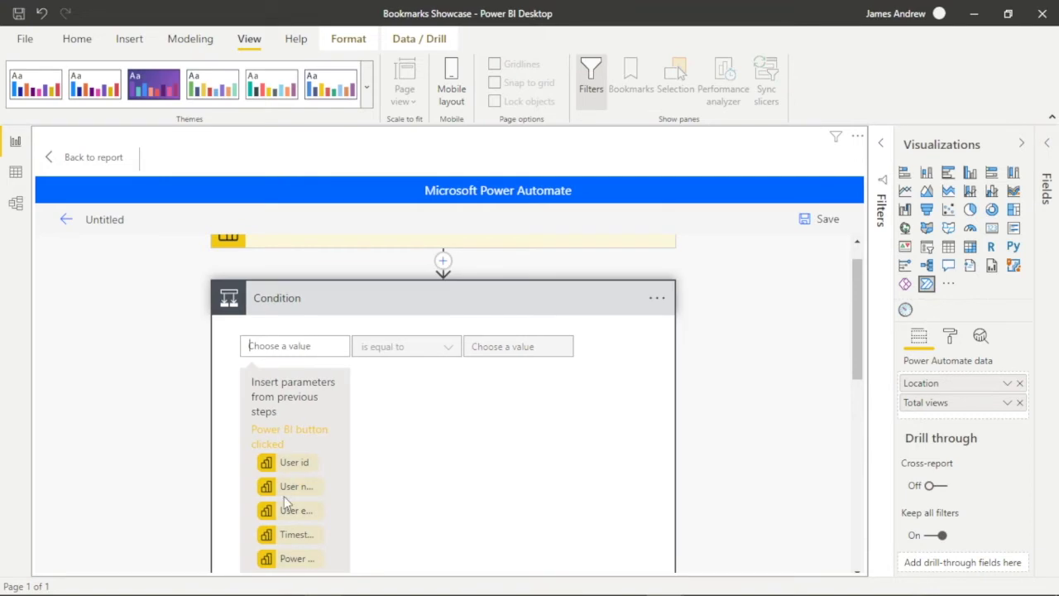
scroll(285, 497, "down", 2)
scroll(283, 499, "down", 1)
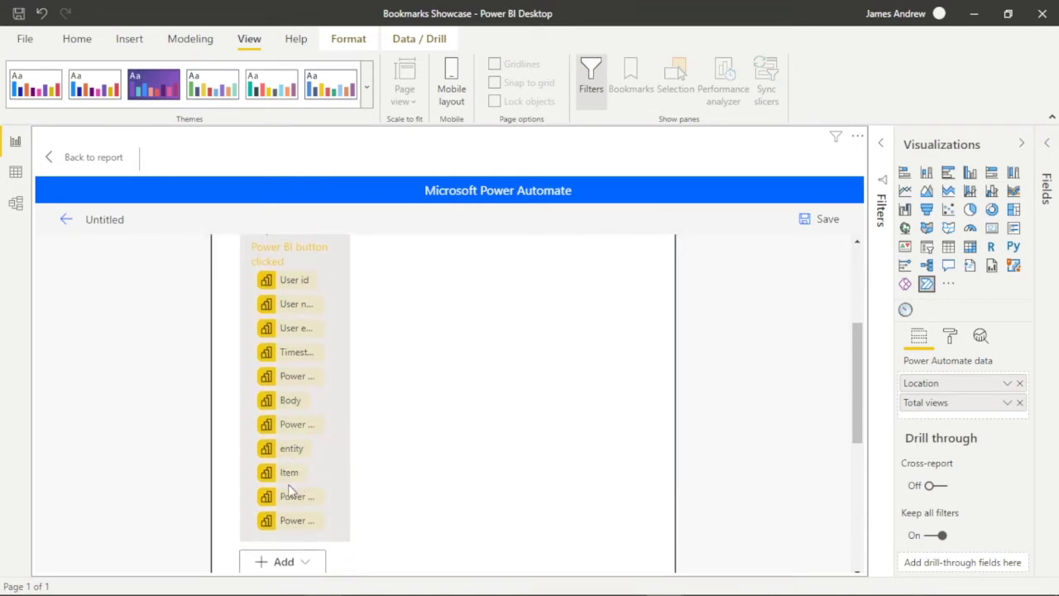
left_click(288, 499)
left_click(362, 439)
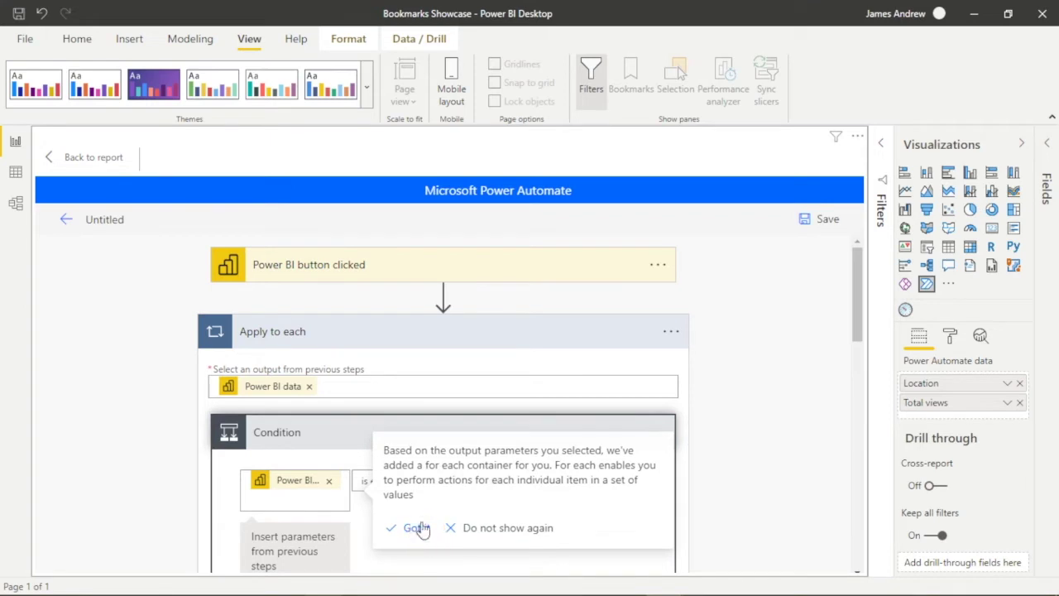
left_click(420, 531)
Step: Set the condition operator to 'is greater than or equal to' with value 4
left_click(443, 482)
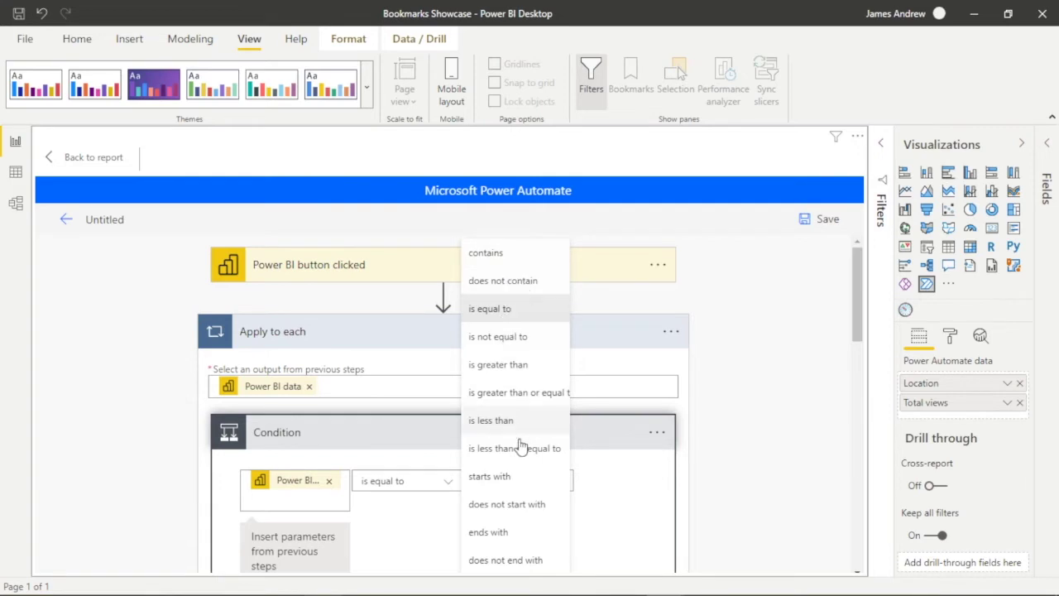
left_click(509, 394)
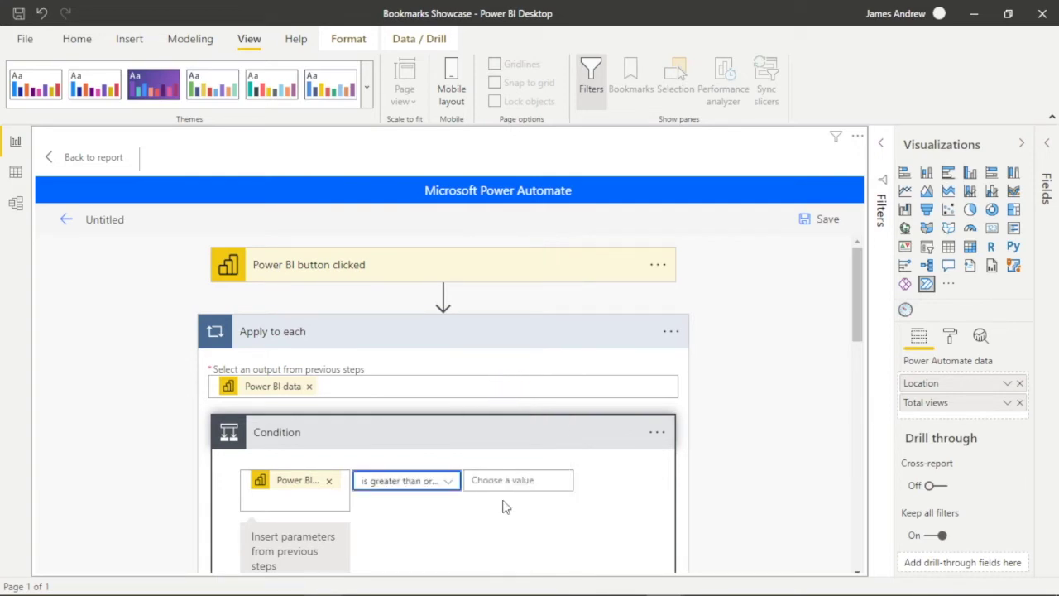
left_click(513, 481)
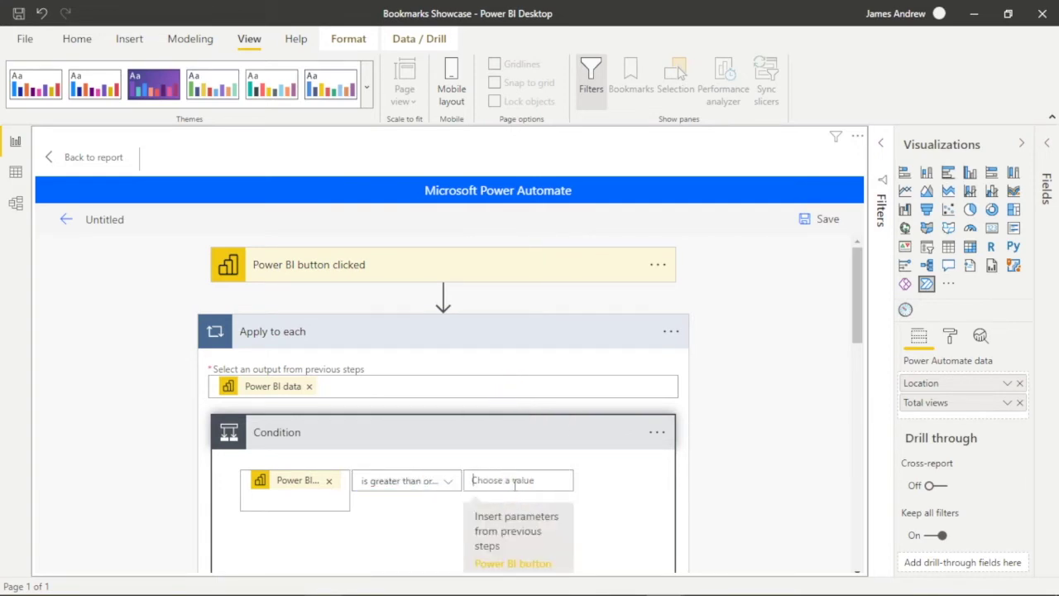
type("400")
scroll(658, 490, "down", 5)
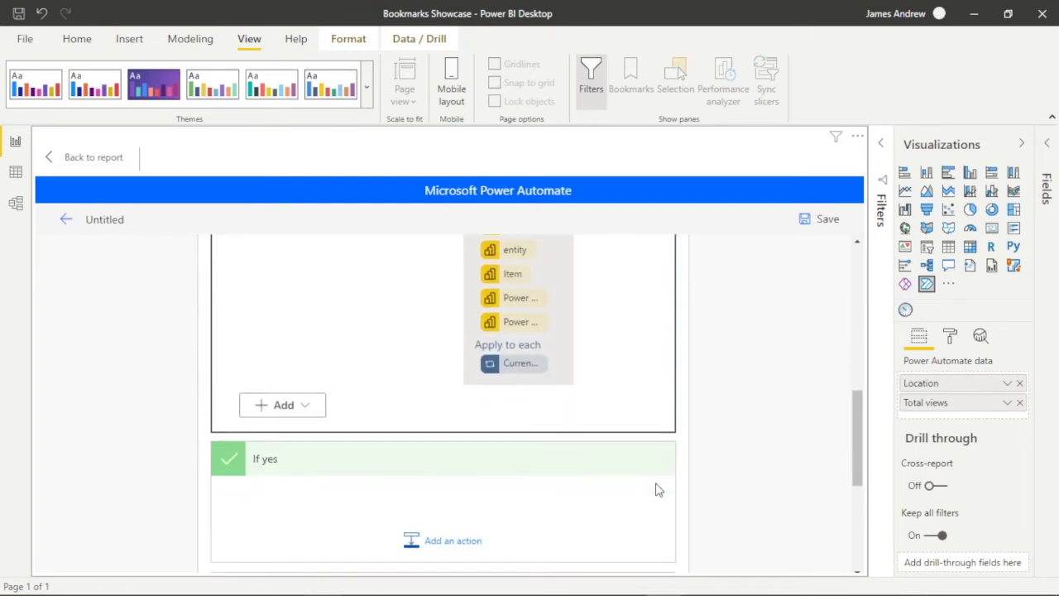
scroll(658, 490, "down", 1)
Step: Search the If yes branch's operations for Teams actions
left_click(455, 515)
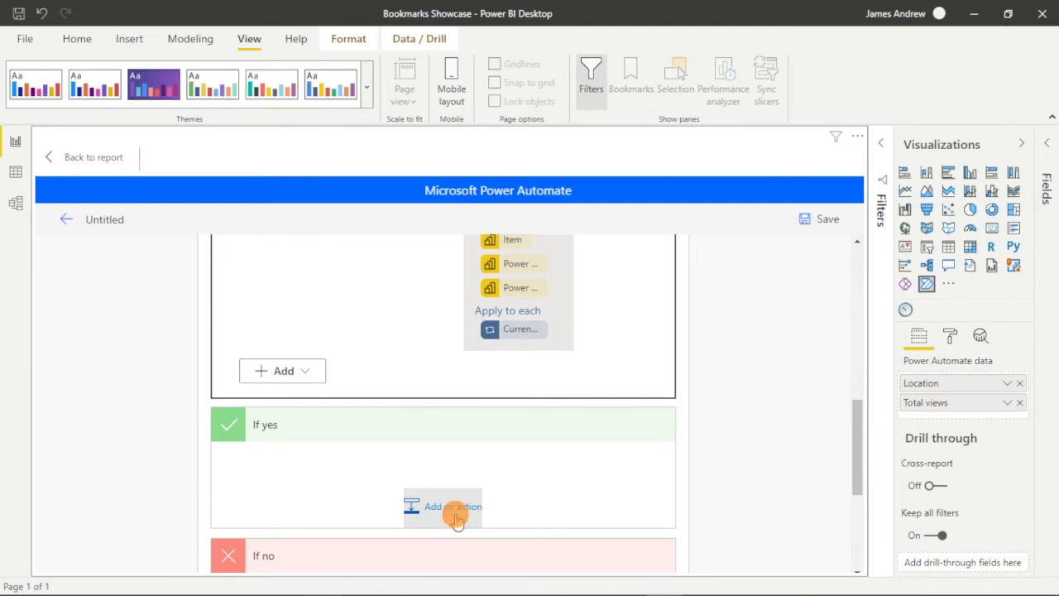
left_click(440, 504)
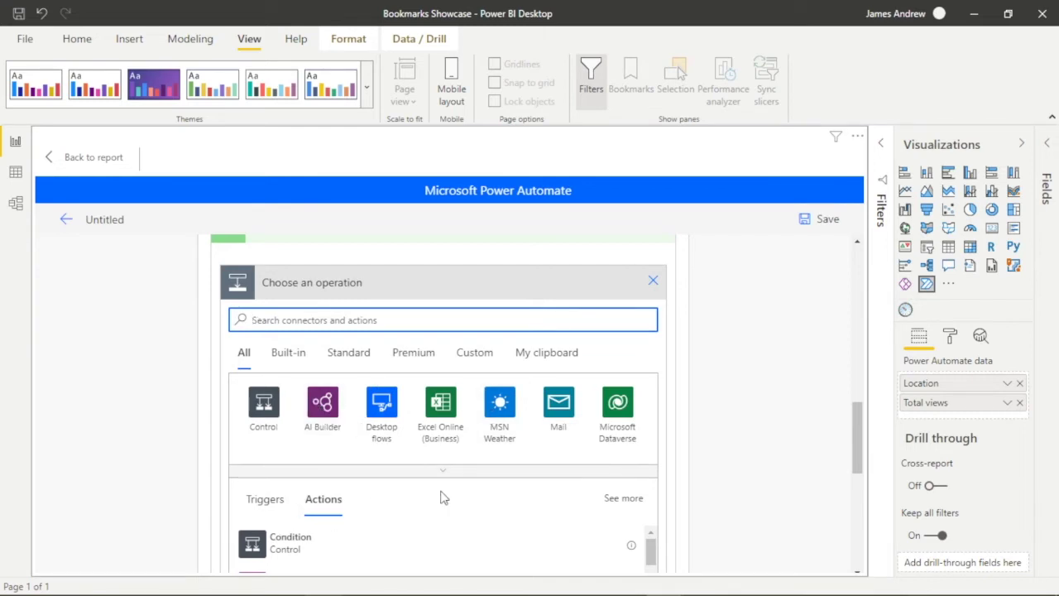
scroll(442, 499, "down", 3)
scroll(441, 497, "up", 2)
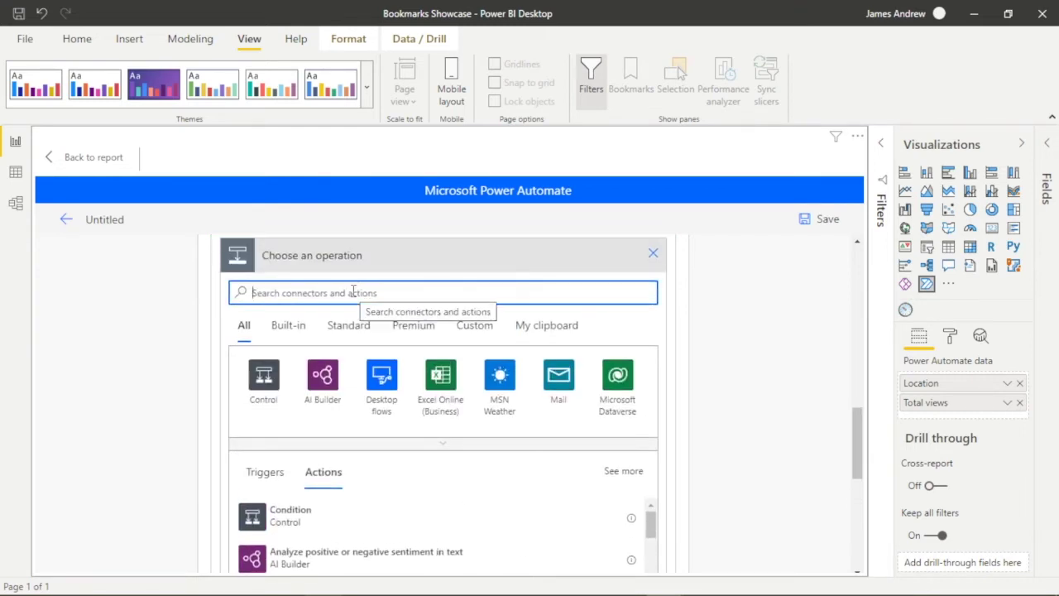
type("teams")
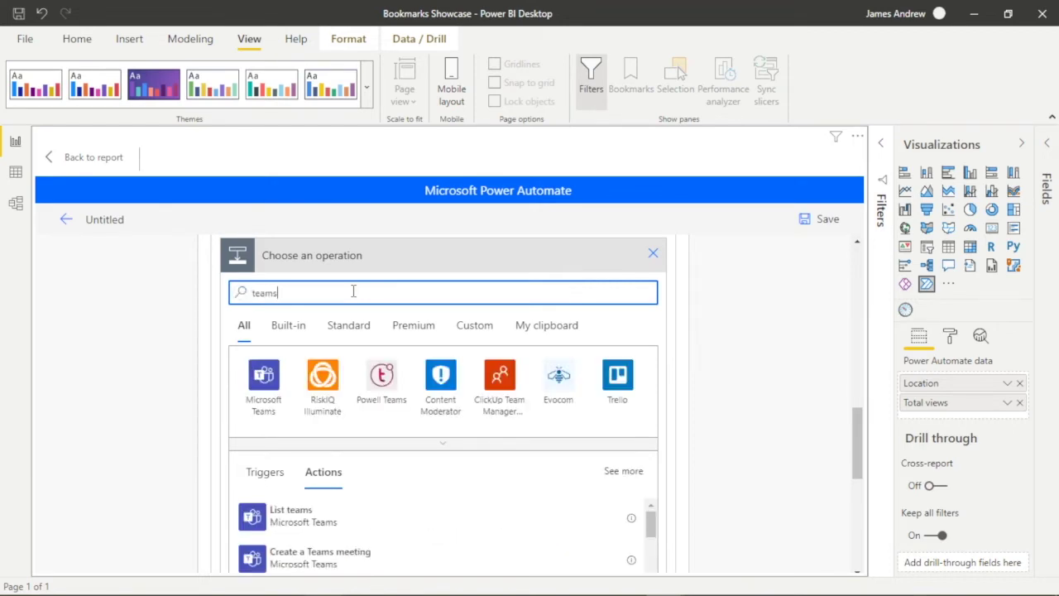
scroll(425, 568, "down", 3)
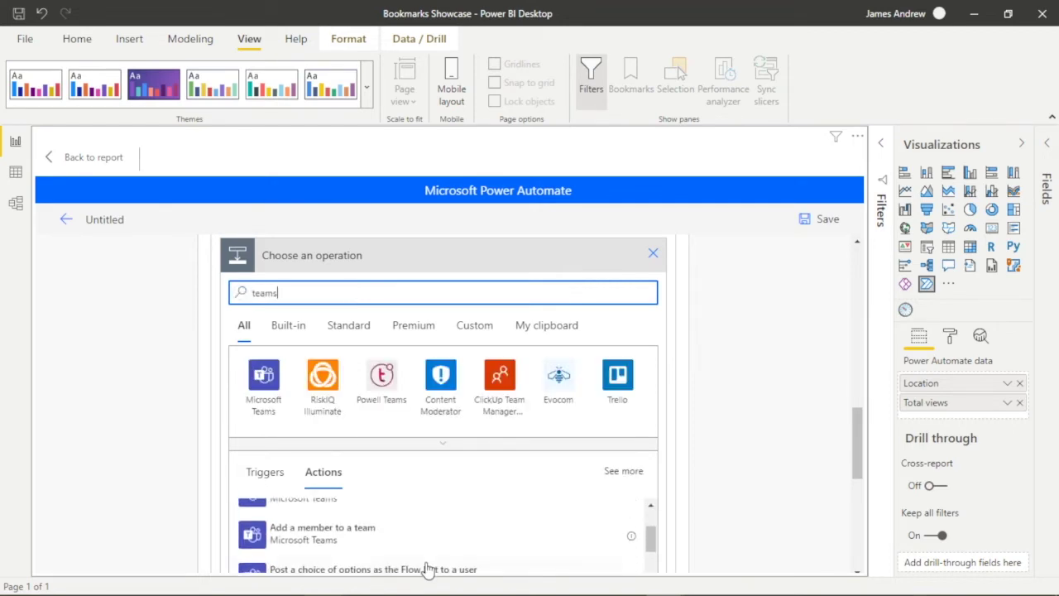
scroll(427, 569, "down", 5)
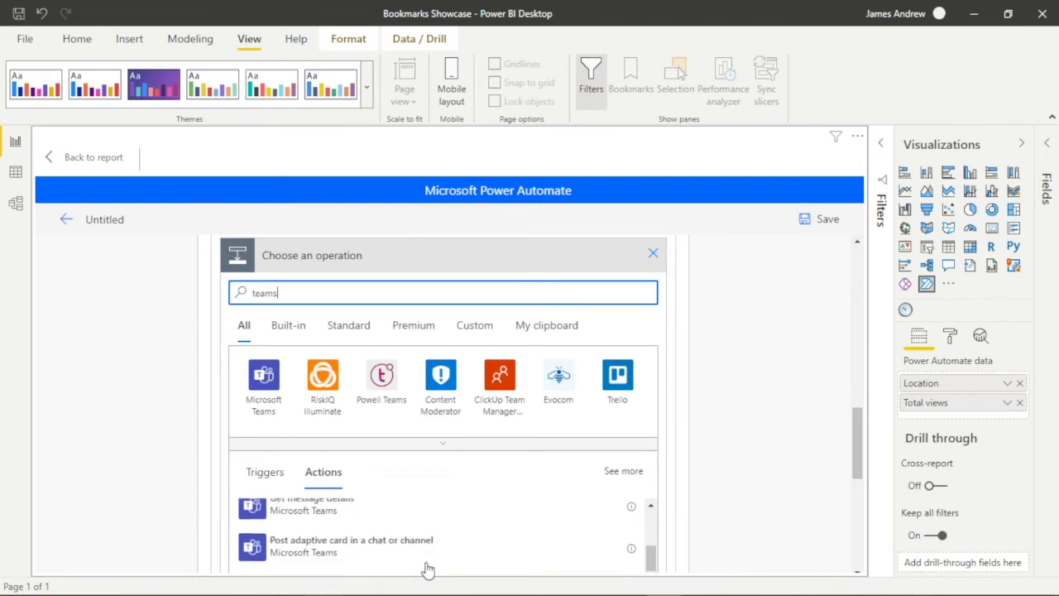
scroll(427, 570, "down", 5)
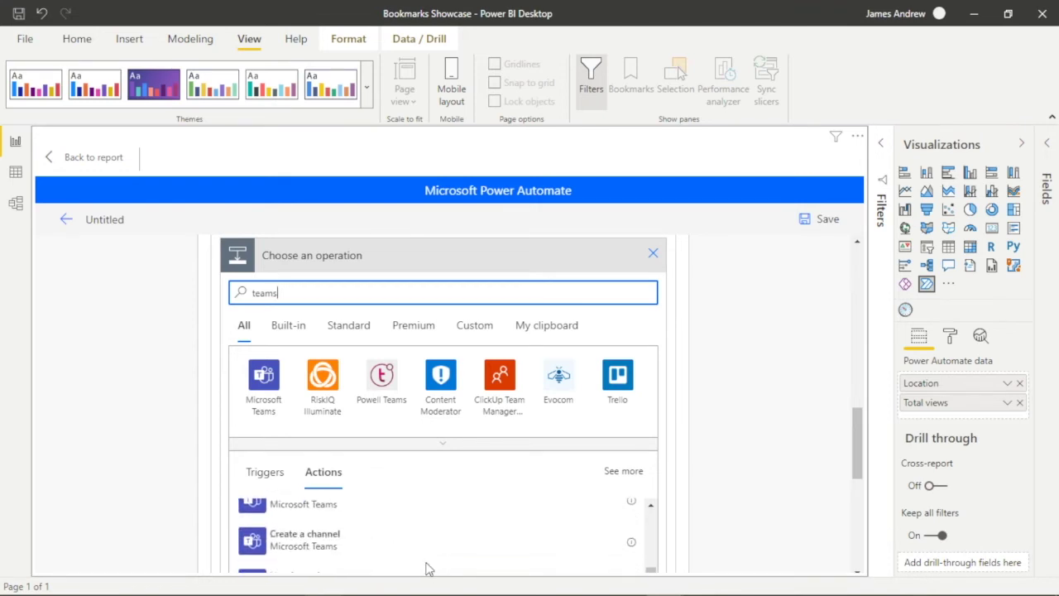
scroll(427, 569, "up", 10)
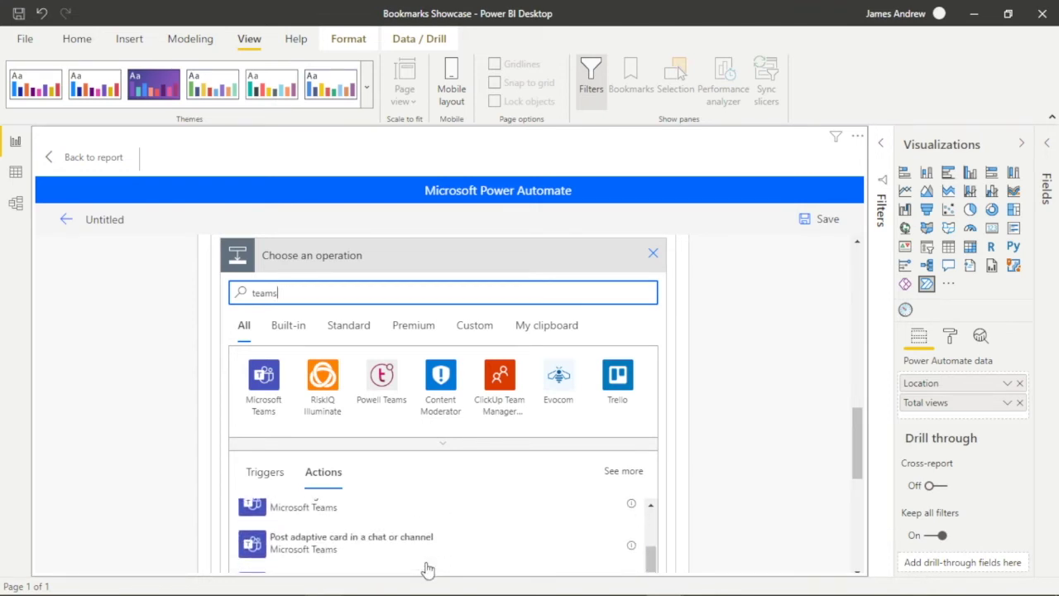
scroll(427, 569, "up", 3)
scroll(698, 449, "down", 3)
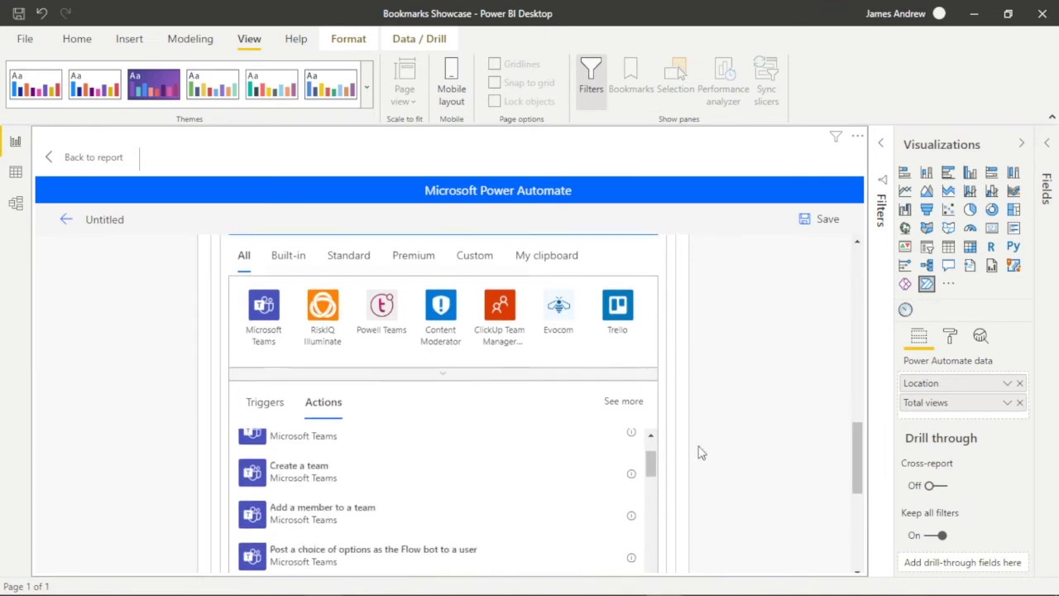
scroll(473, 421, "up", 3)
scroll(473, 421, "down", 5)
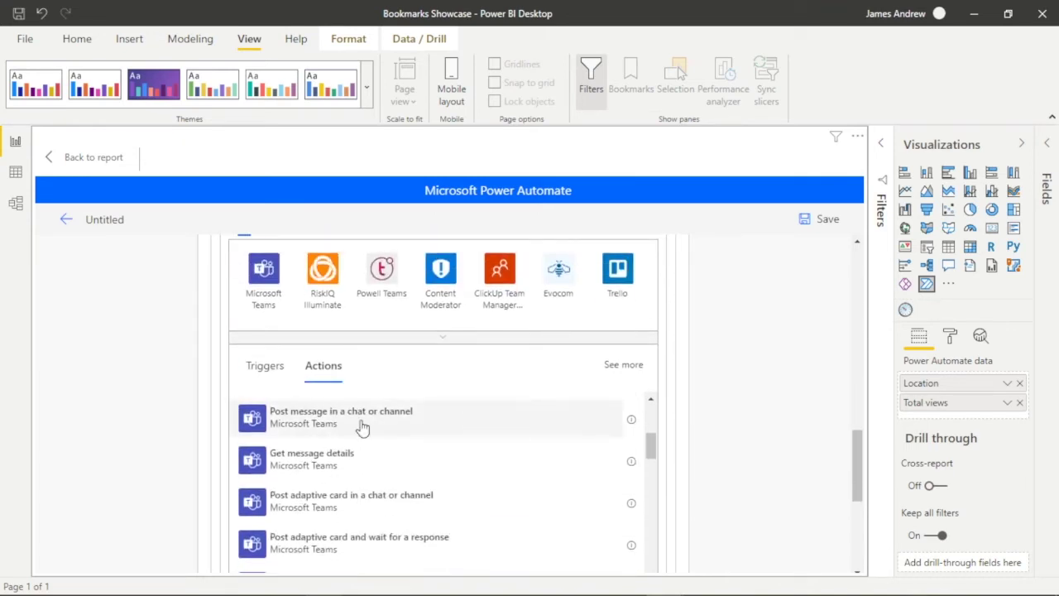
Step: Add 'Post message in a chat or channel' under If yes, posting as Flow bot
left_click(363, 423)
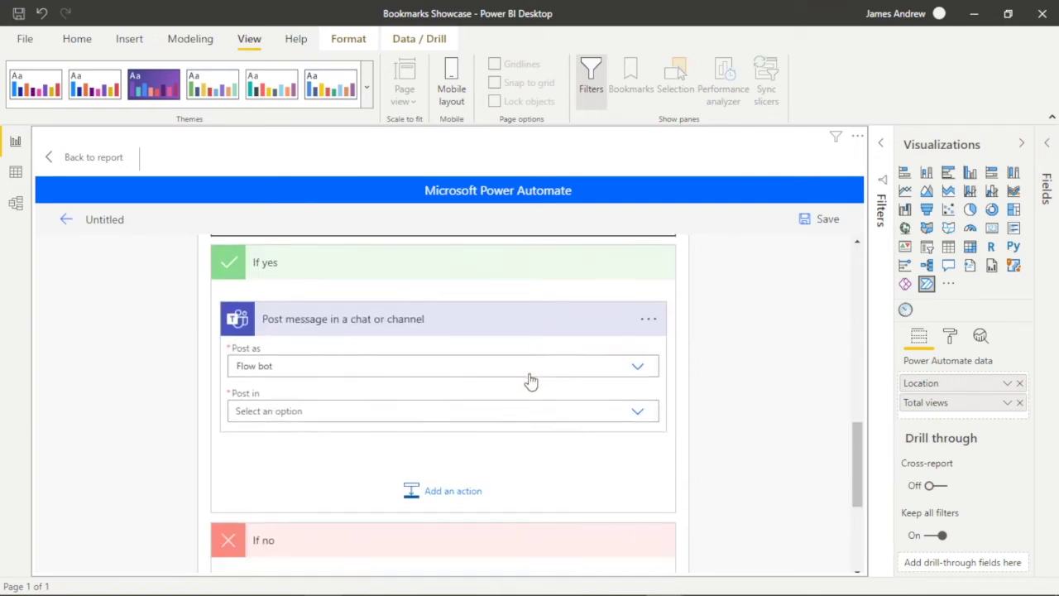
left_click(649, 349)
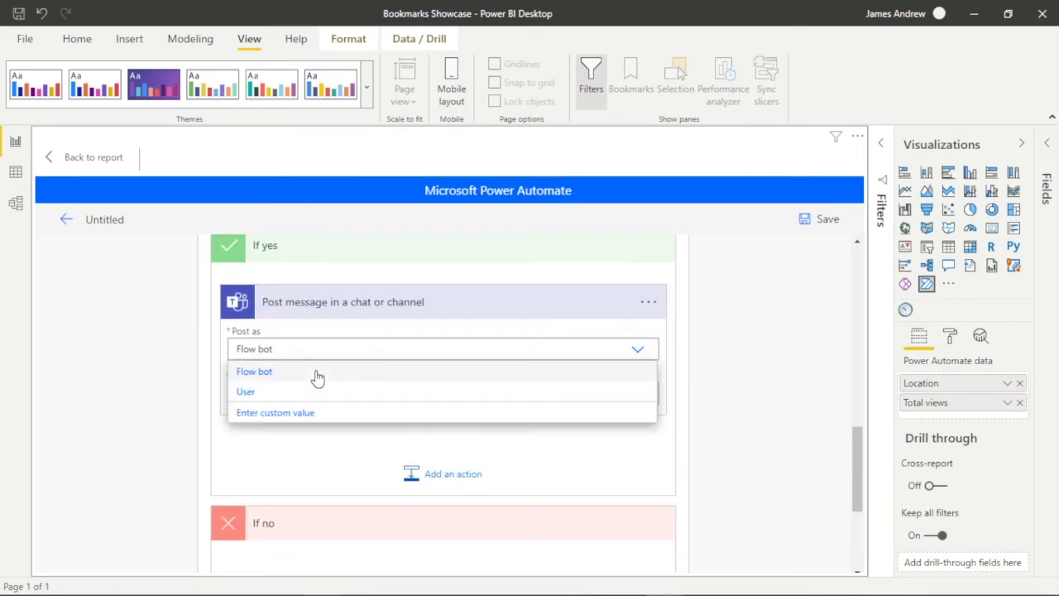
left_click(315, 375)
left_click(636, 395)
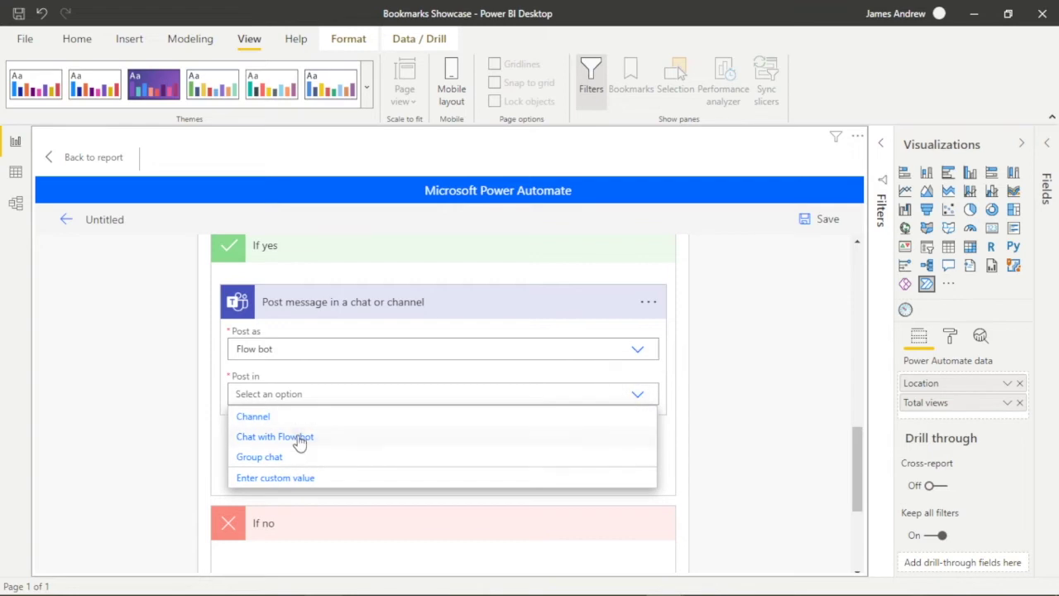
Step: Post in the chat with Flow bot and set the recipient to the suggested user
left_click(288, 439)
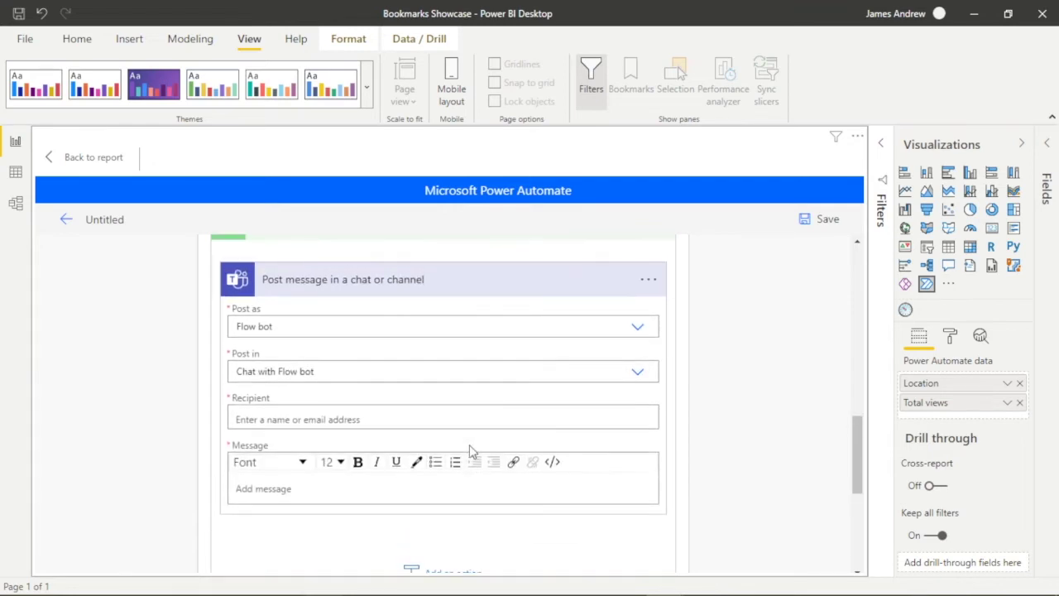
left_click(305, 414)
type("james")
key("Return")
scroll(417, 420, "down", 2)
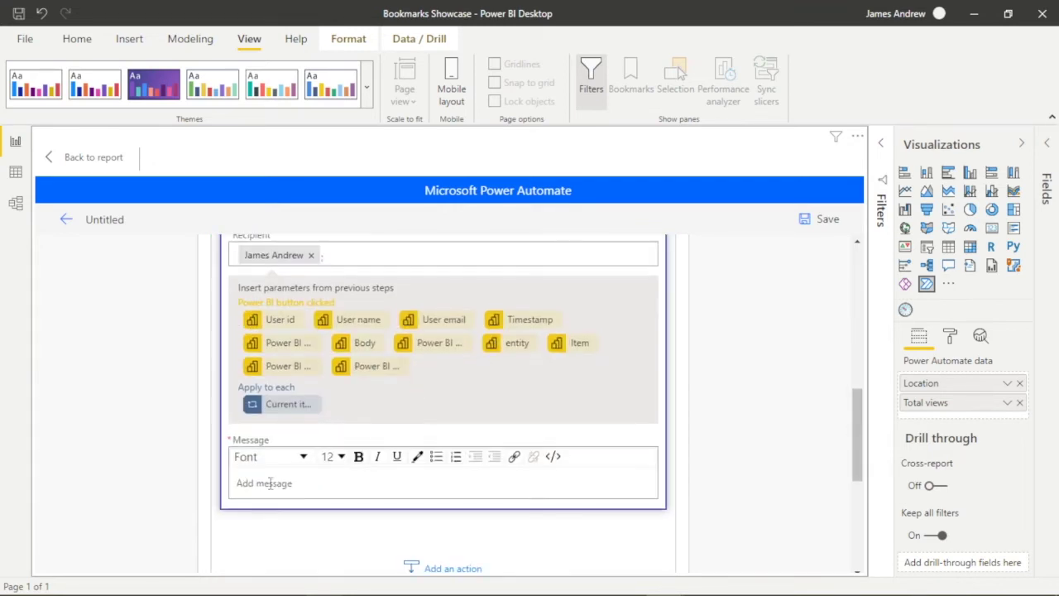
Step: Start the message with 'Hello' plus the User name, then 'As of' on a new line
left_click(271, 484)
type("Hello")
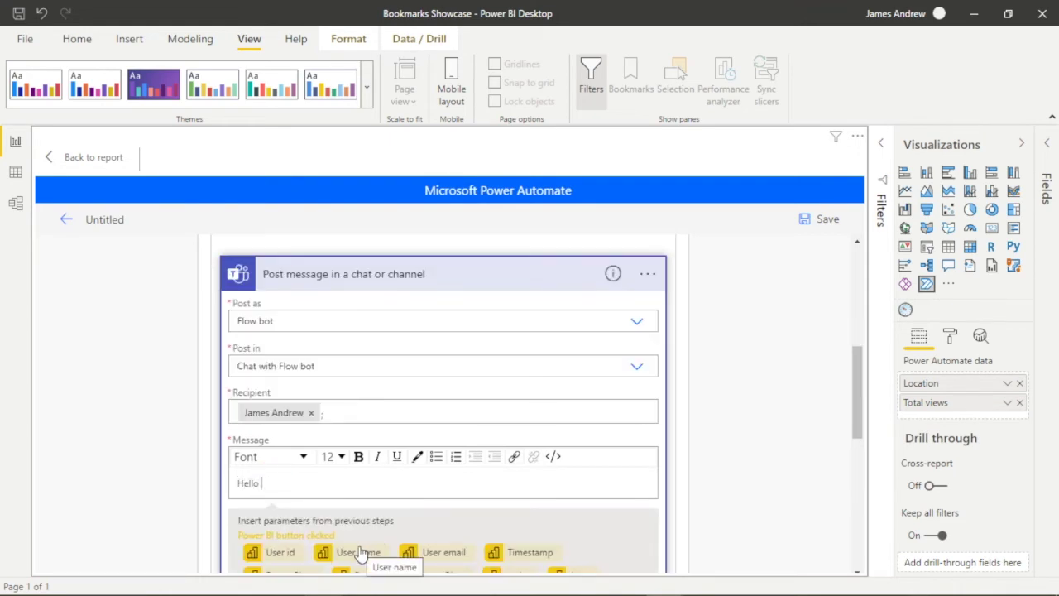
left_click(360, 550)
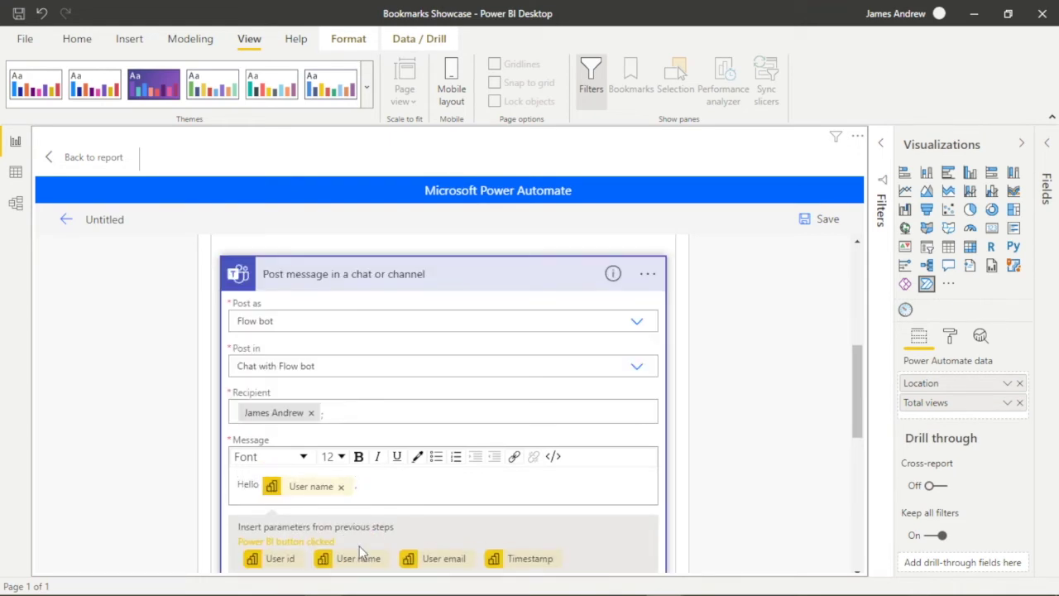
type(".")
key("Return")
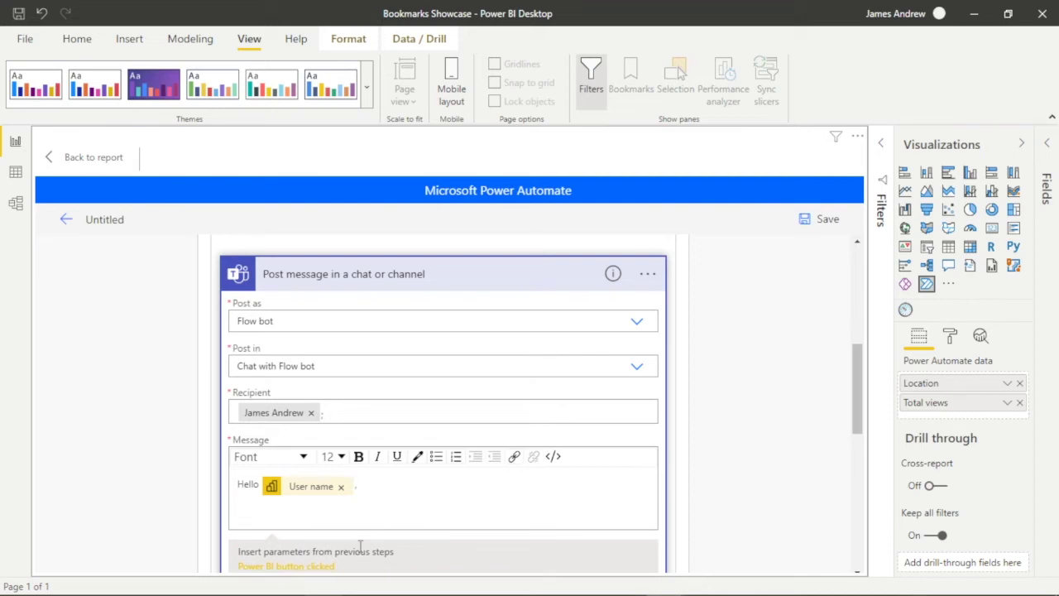
type("As of")
Step: Insert the Timestamp, then the Location and Total views values on a new line
scroll(489, 440, "down", 3)
left_click(509, 389)
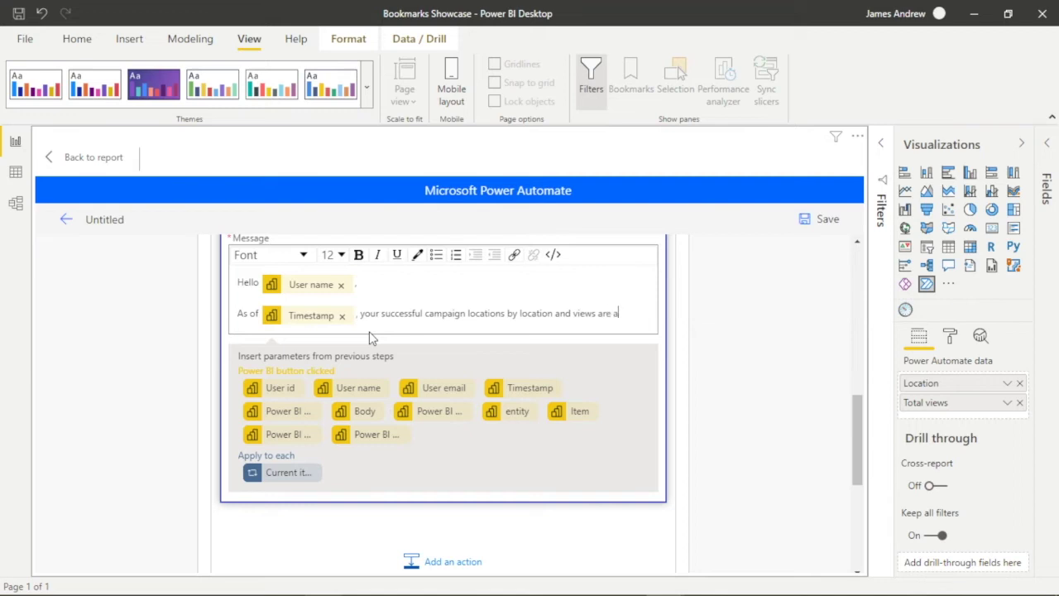
type("ows:")
key("Return")
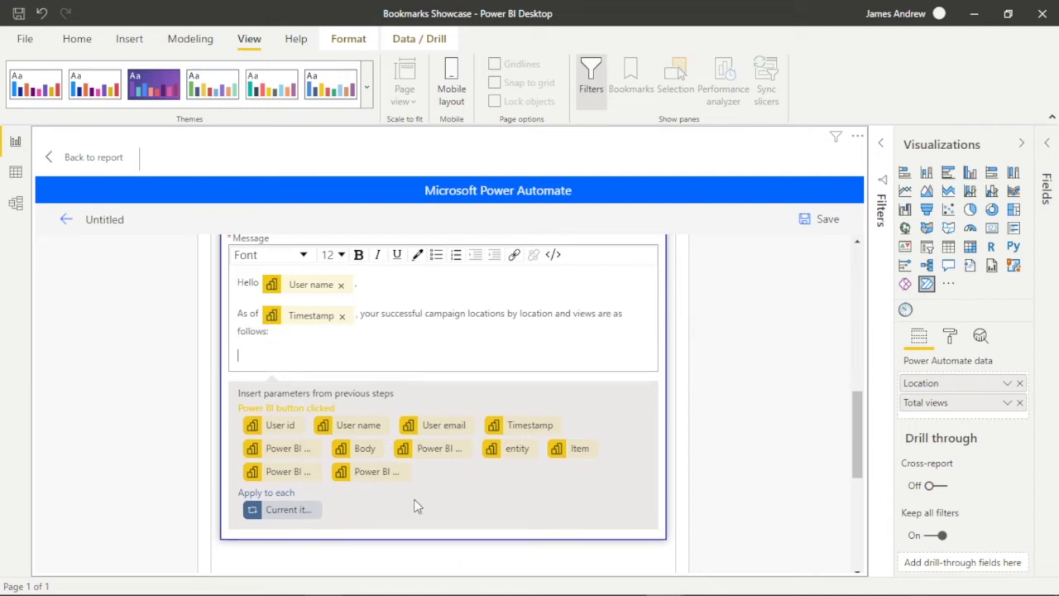
scroll(418, 507, "down", 1)
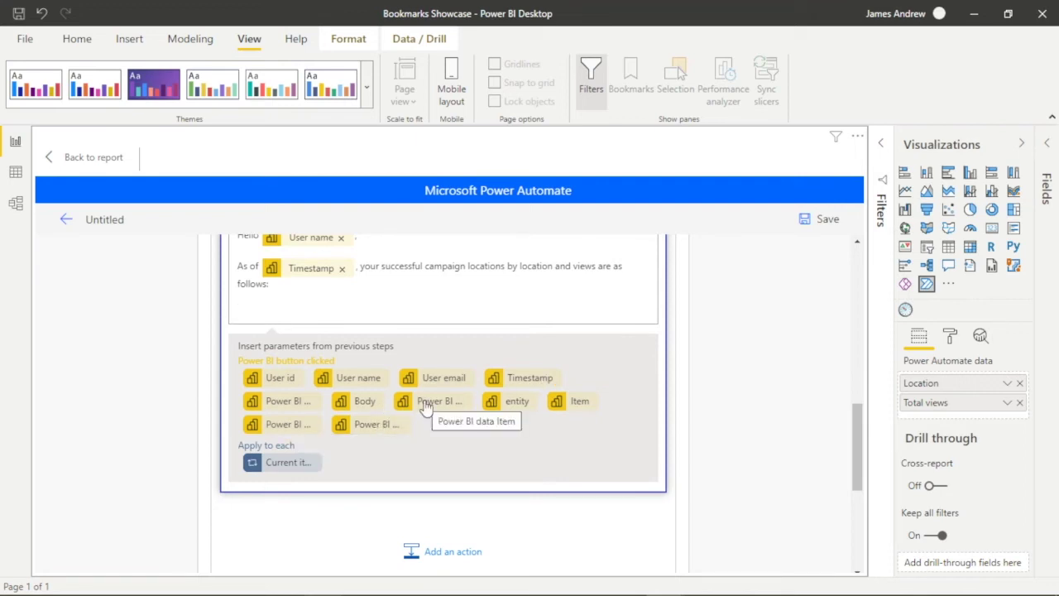
left_click(280, 402)
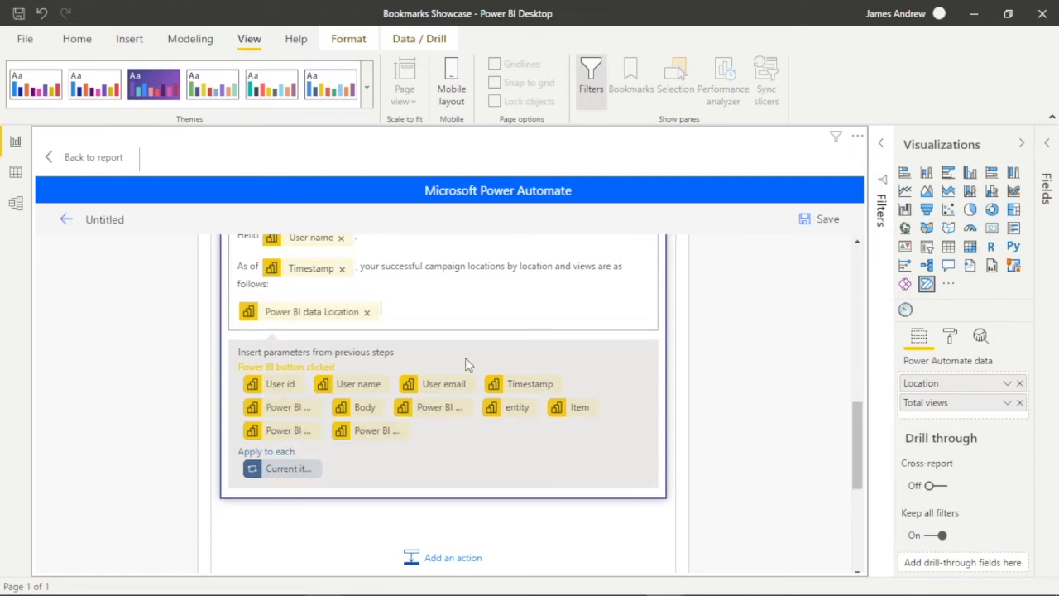
left_click(280, 431)
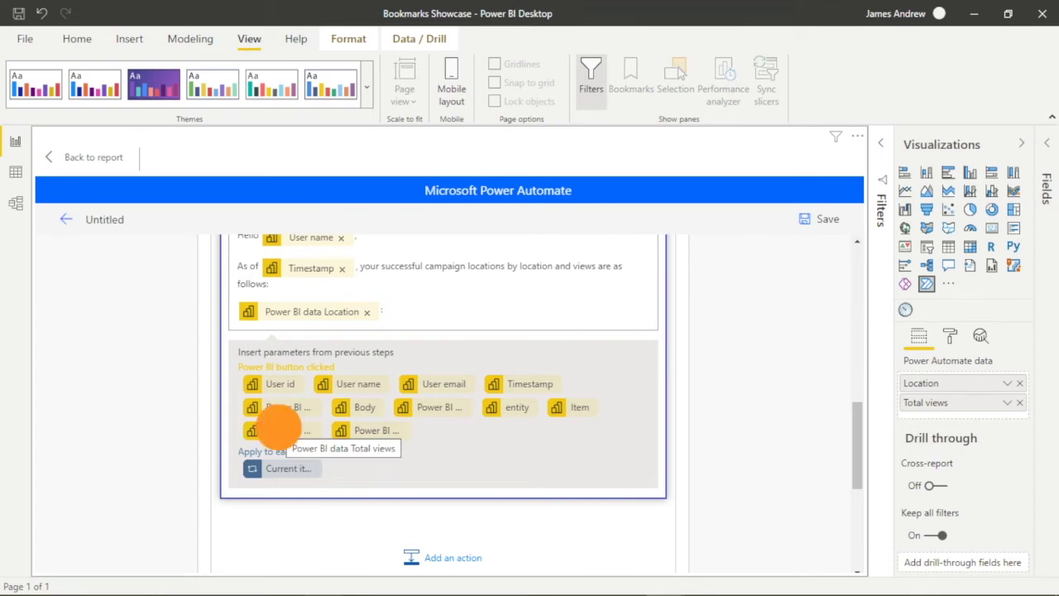
Step: Save the flow and apply it to the button
scroll(568, 336, "up", 3)
scroll(568, 335, "down", 10)
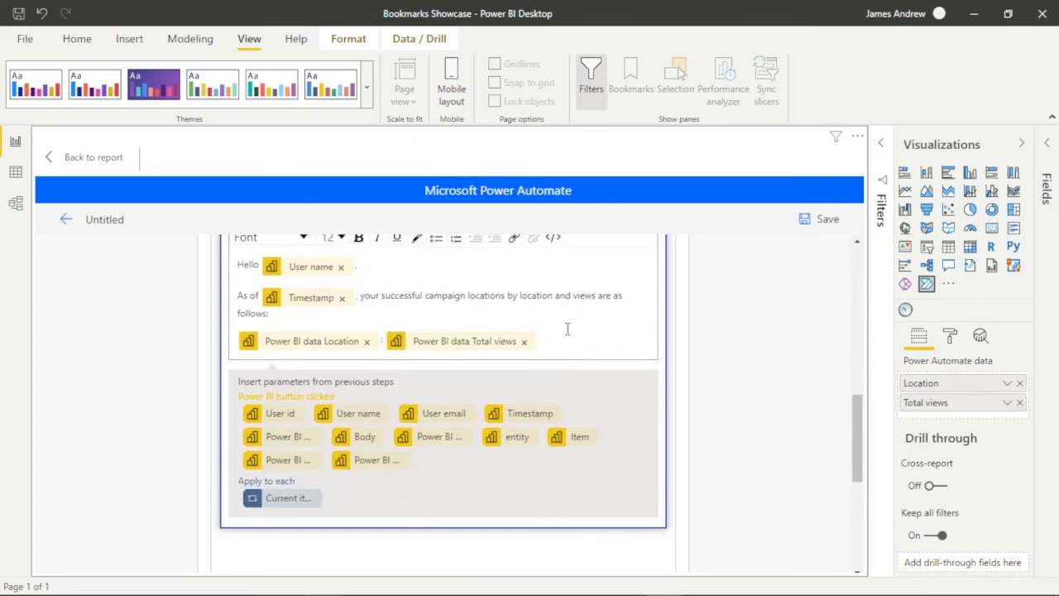
scroll(568, 334, "up", 6)
left_click(828, 219)
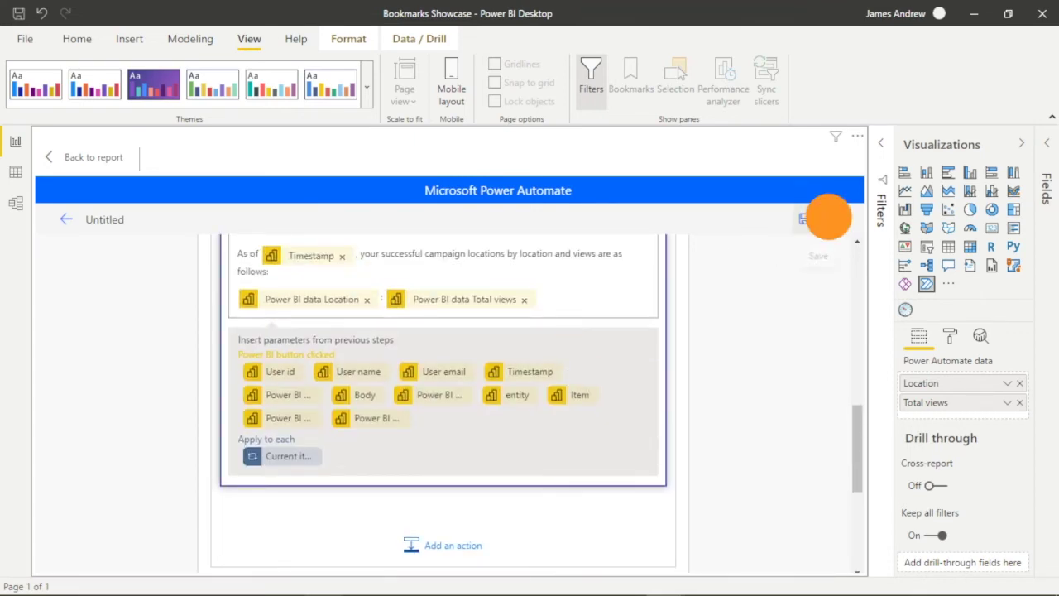
left_click(805, 222)
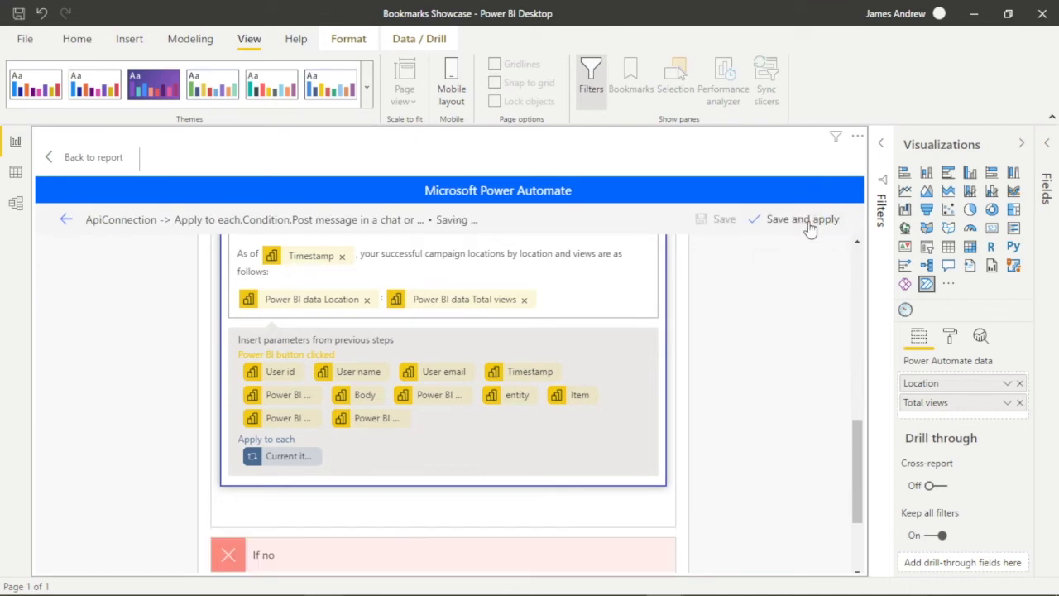
scroll(856, 284, "up", 3)
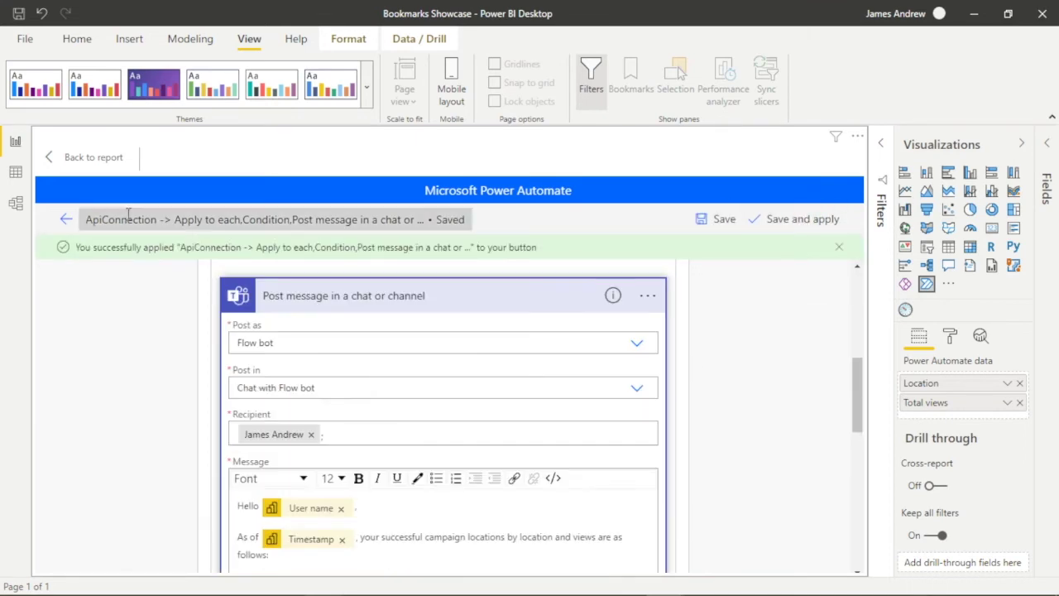
Step: Go back from the flow details to the report and open the Teams chat with the flow's messages
left_click(69, 226)
scroll(601, 422, "down", 1)
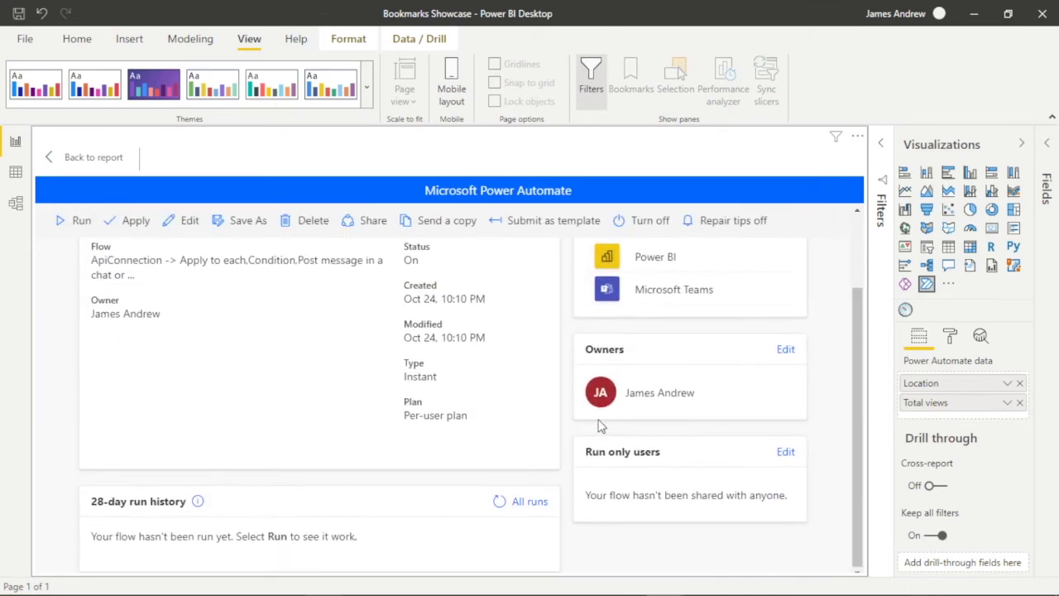
scroll(601, 426, "up", 1)
left_click(85, 157)
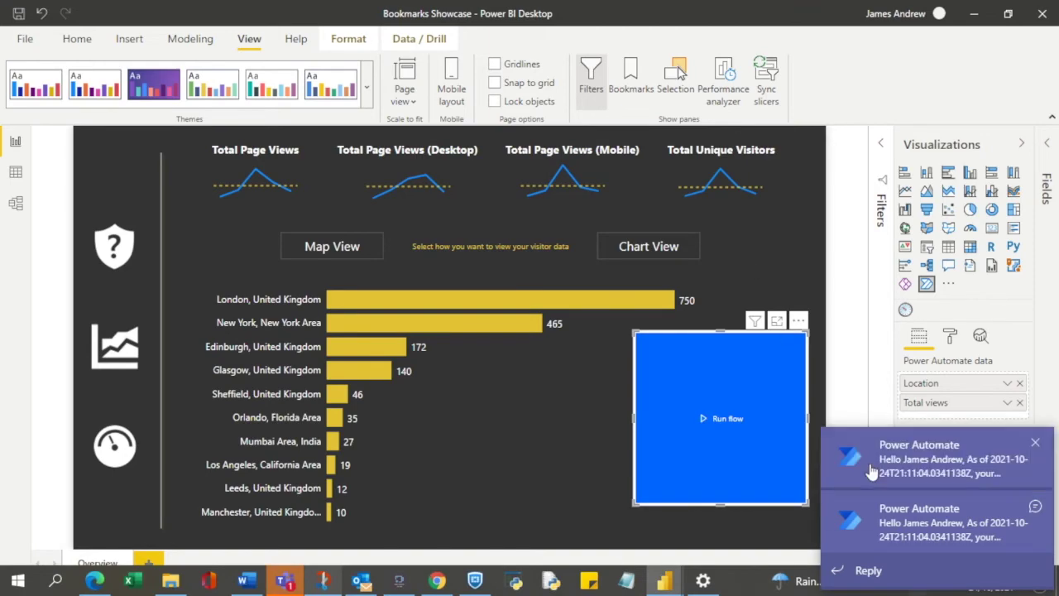
left_click(993, 466)
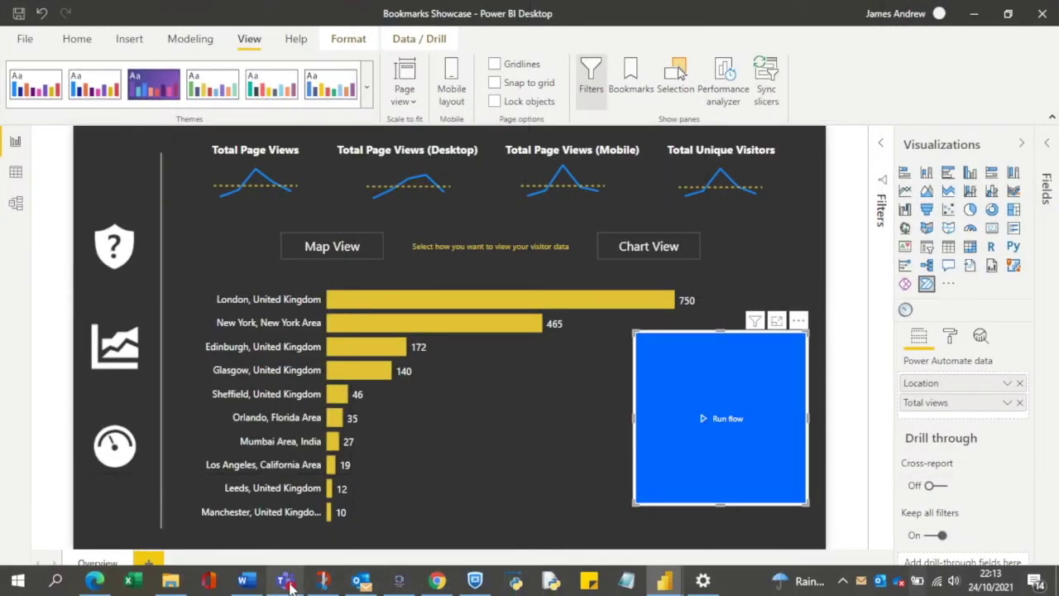
Step: Start a new instant cloud flow from the Power Automate visual and add a Condition step
left_click(799, 320)
left_click(828, 344)
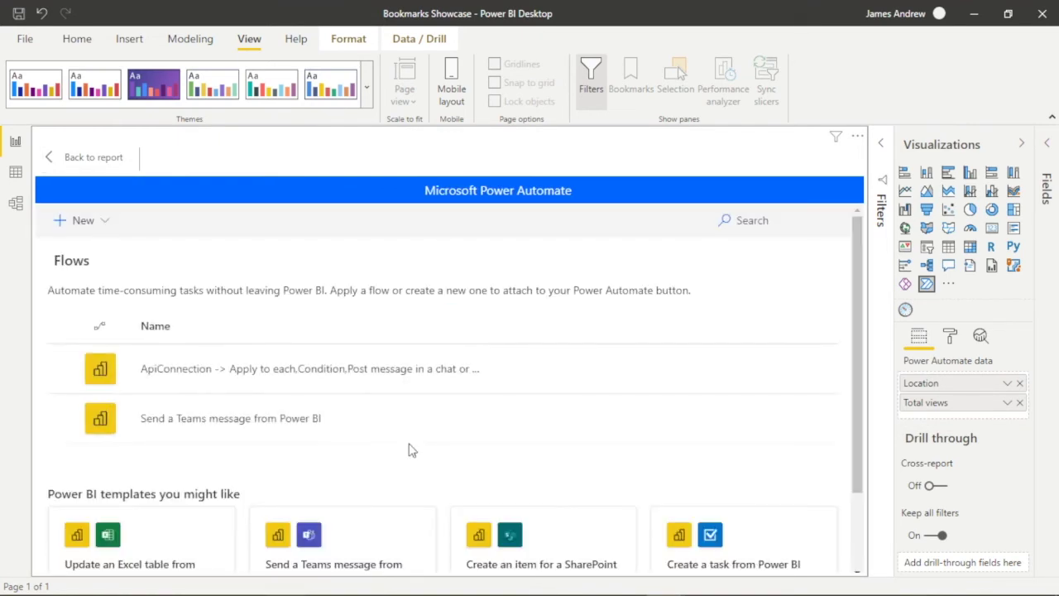
left_click(98, 224)
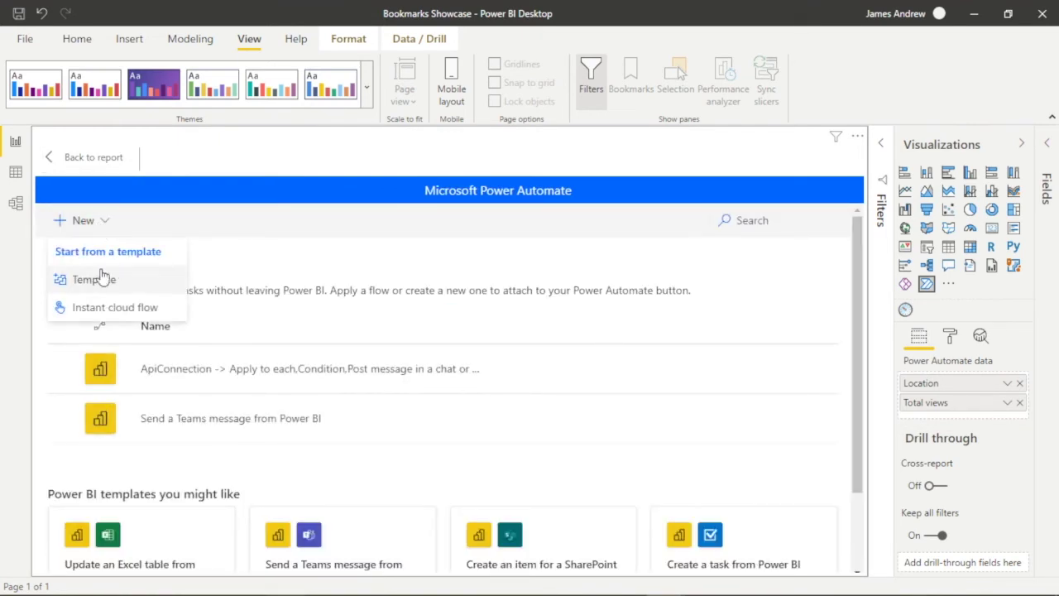
left_click(95, 309)
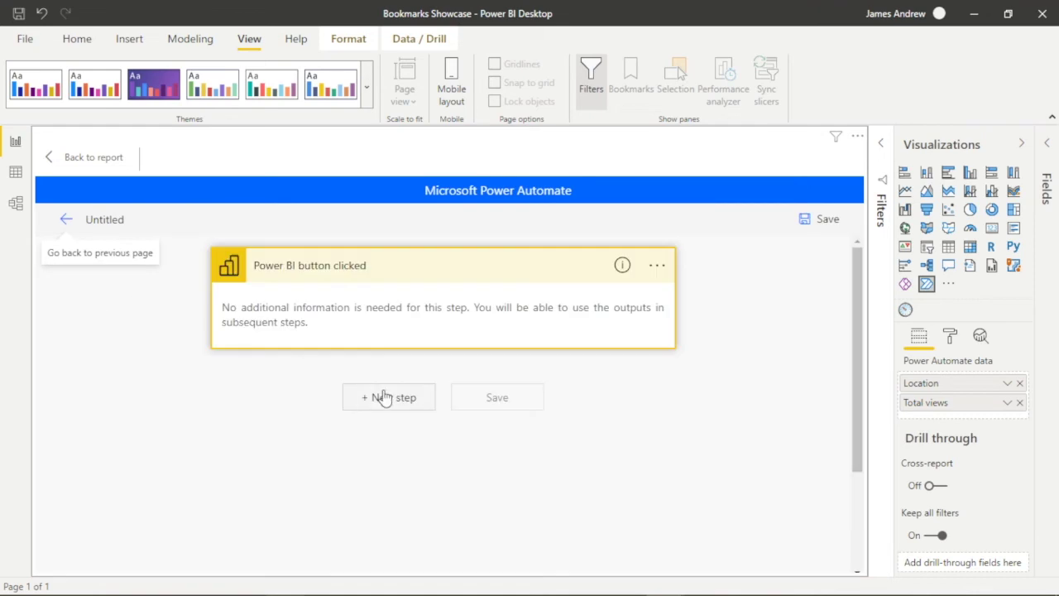
left_click(384, 398)
left_click(258, 368)
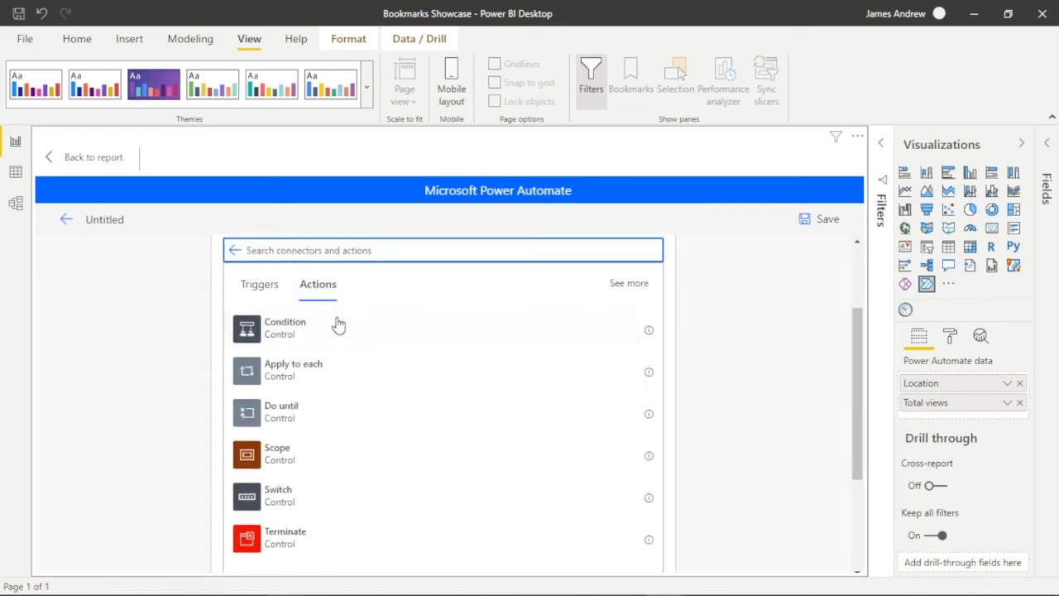
left_click(338, 324)
Step: Make the condition test whether the Power BI Total views value is less than 25
left_click(318, 341)
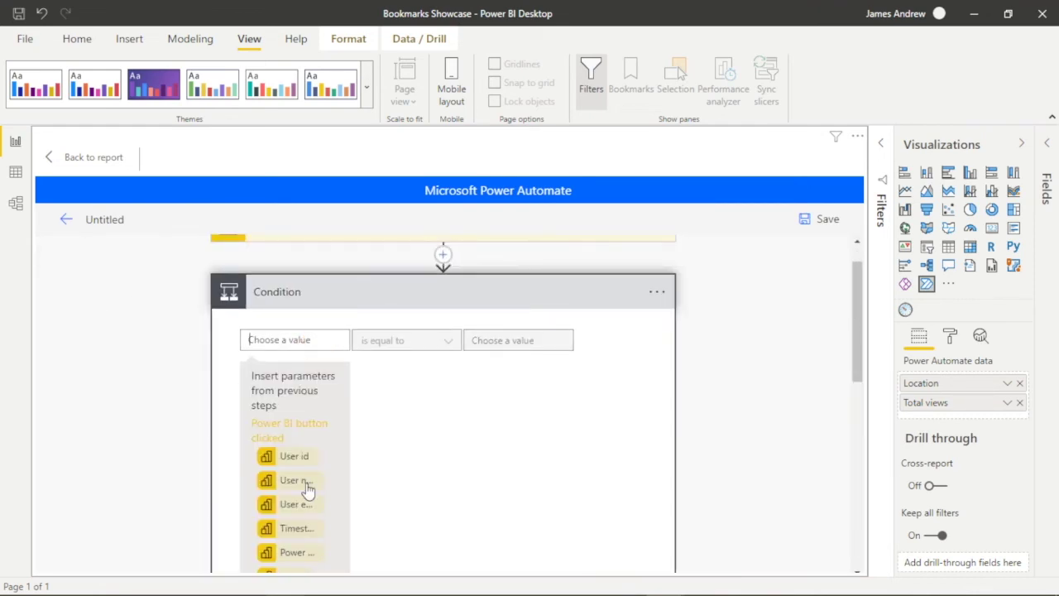
scroll(307, 490, "down", 5)
left_click(286, 447)
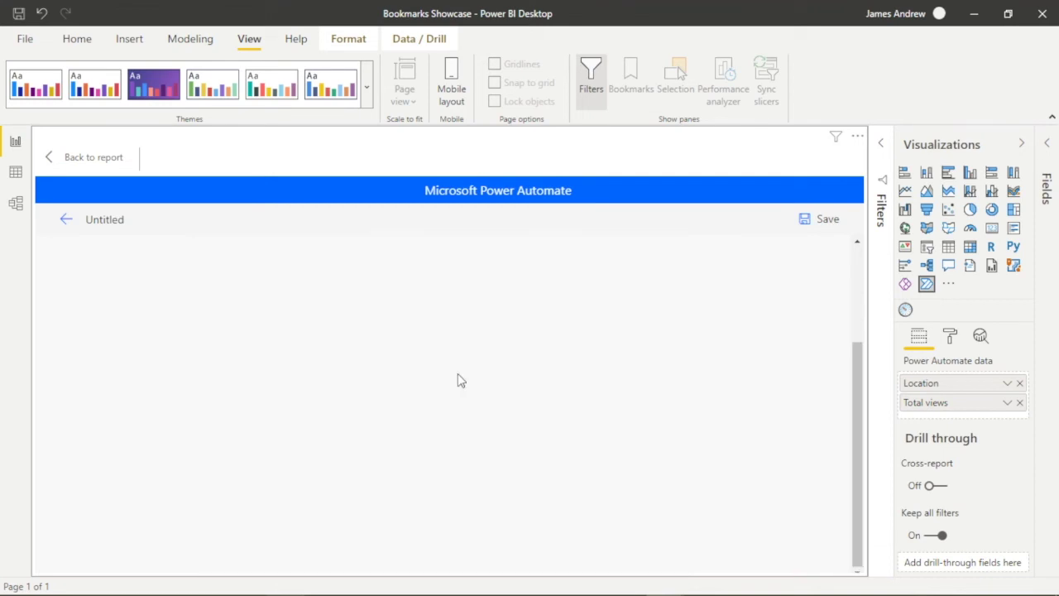
left_click(428, 433)
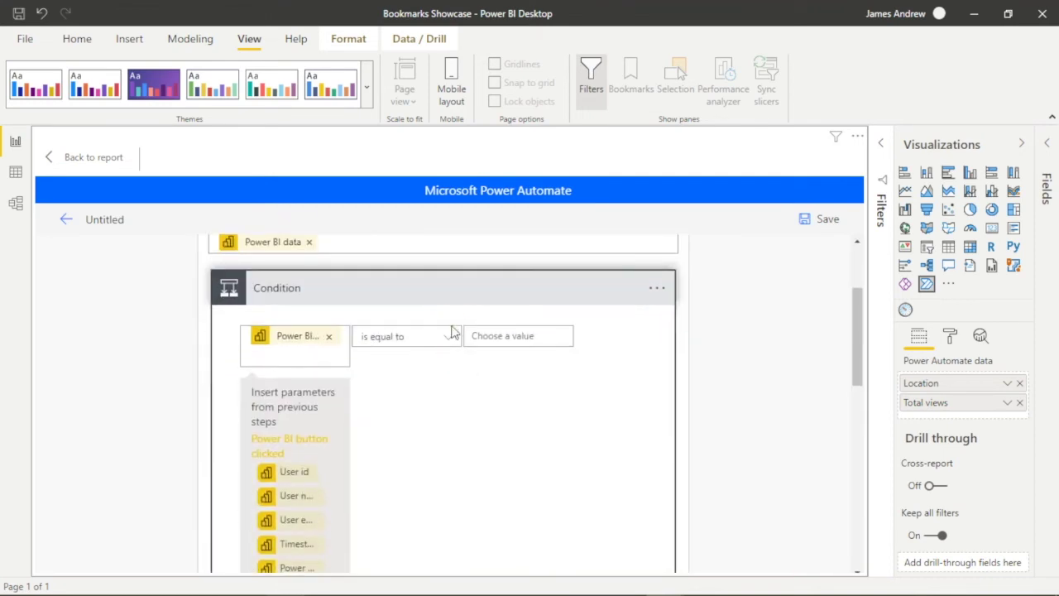
left_click(449, 336)
left_click(514, 419)
left_click(525, 336)
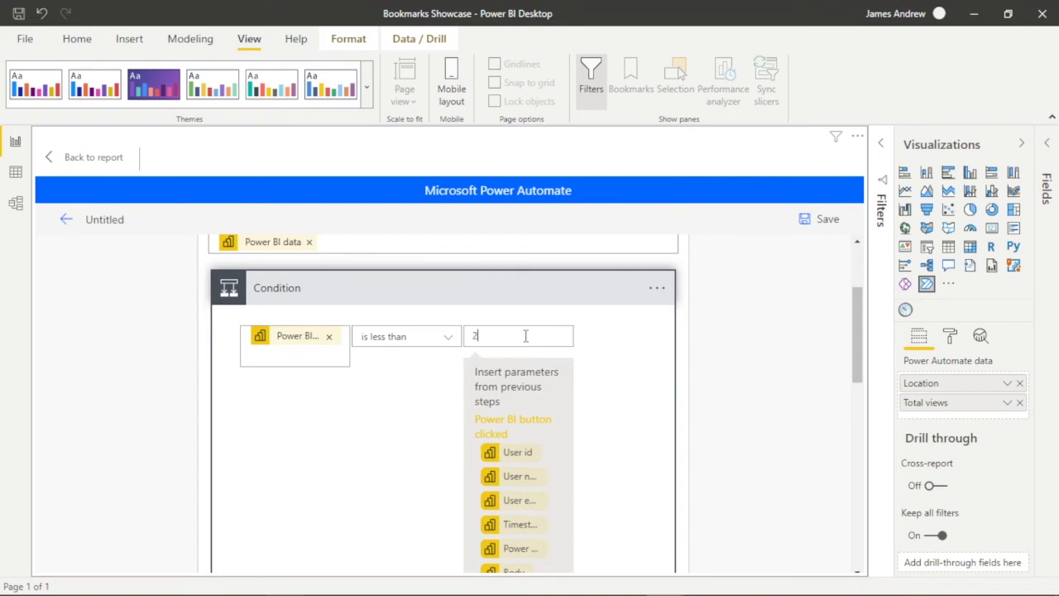
scroll(639, 397, "down", 5)
Step: Add a 'Send me an email notification' action to the If yes branch
scroll(303, 491, "down", 2)
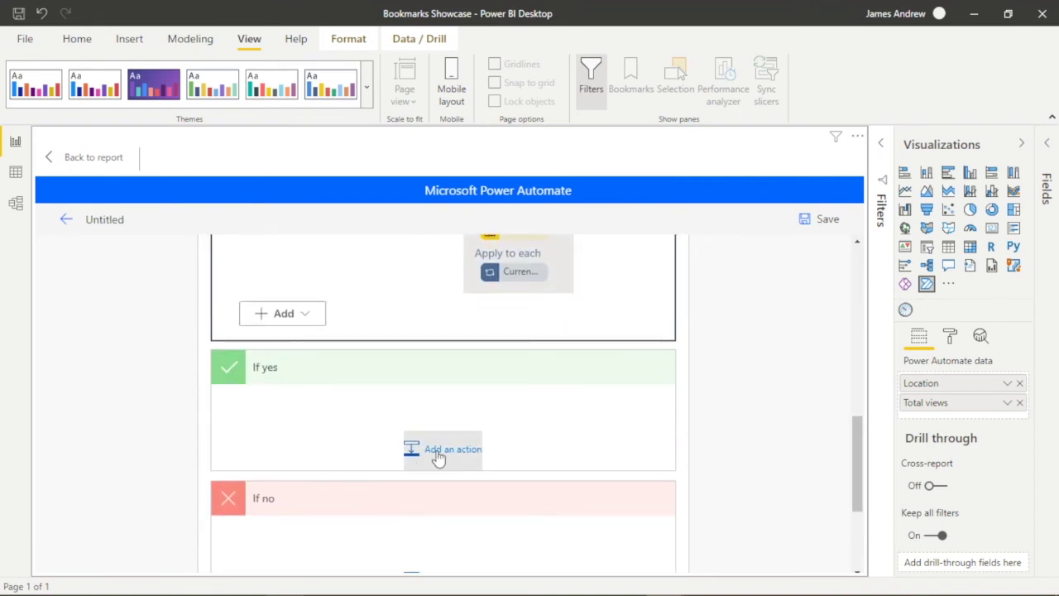
left_click(439, 457)
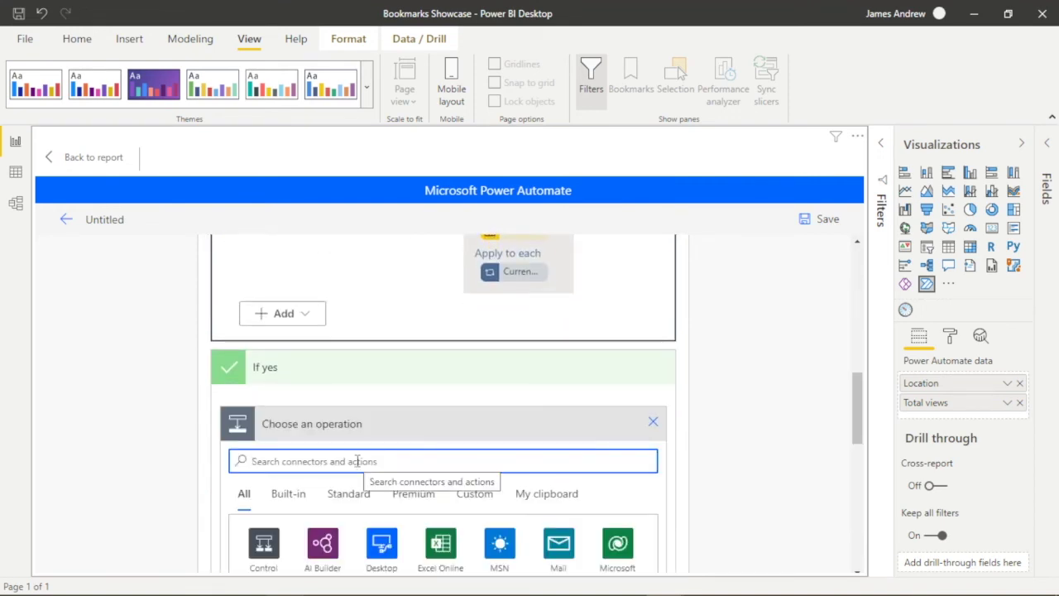
type("notification")
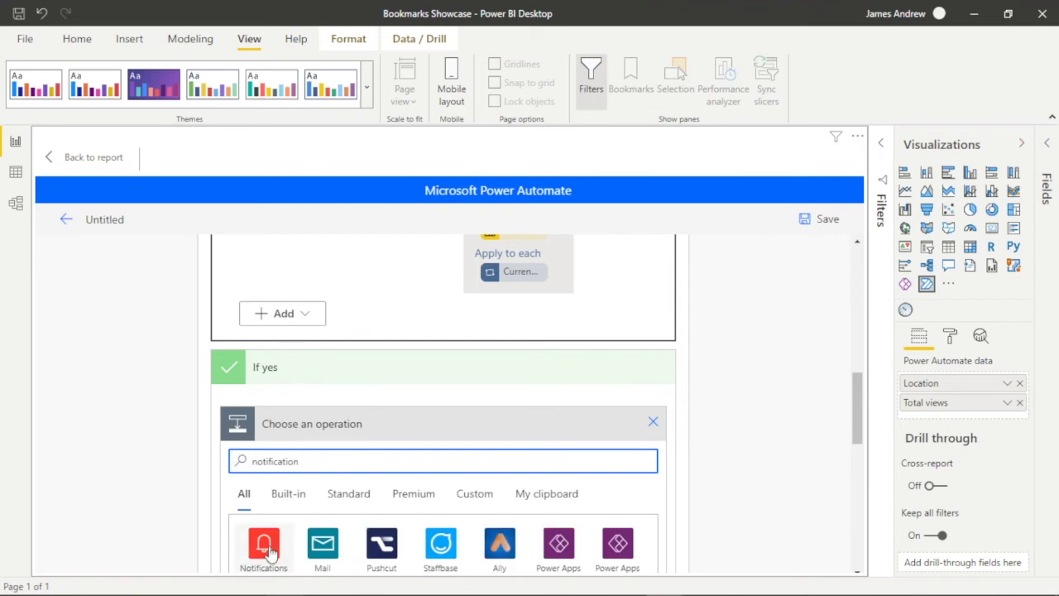
left_click(262, 545)
scroll(356, 373, "down", 2)
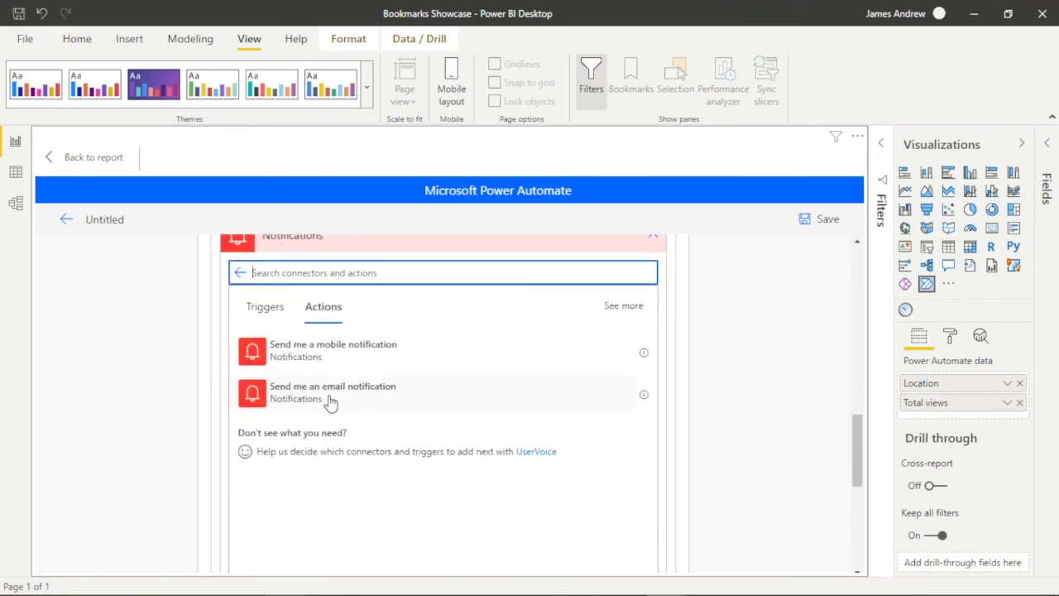
left_click(331, 402)
Step: Set subject 'Failed Campaign Locations' and body 'Your failed campaign locations are as follows:' with Location and Total views
scroll(372, 381, "up", 1)
left_click(324, 346)
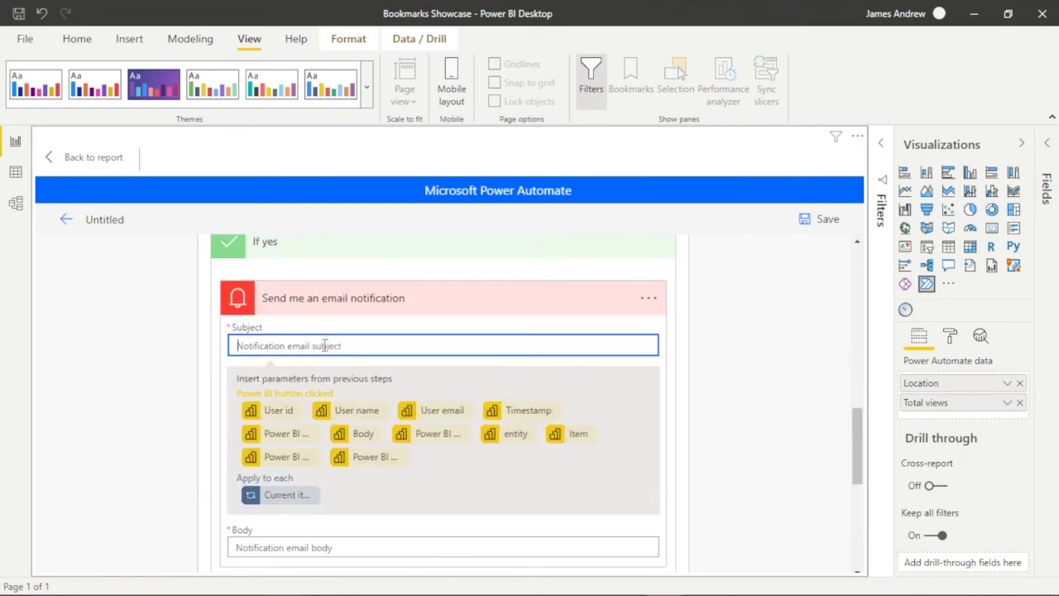
type("Failed Campaign Locations")
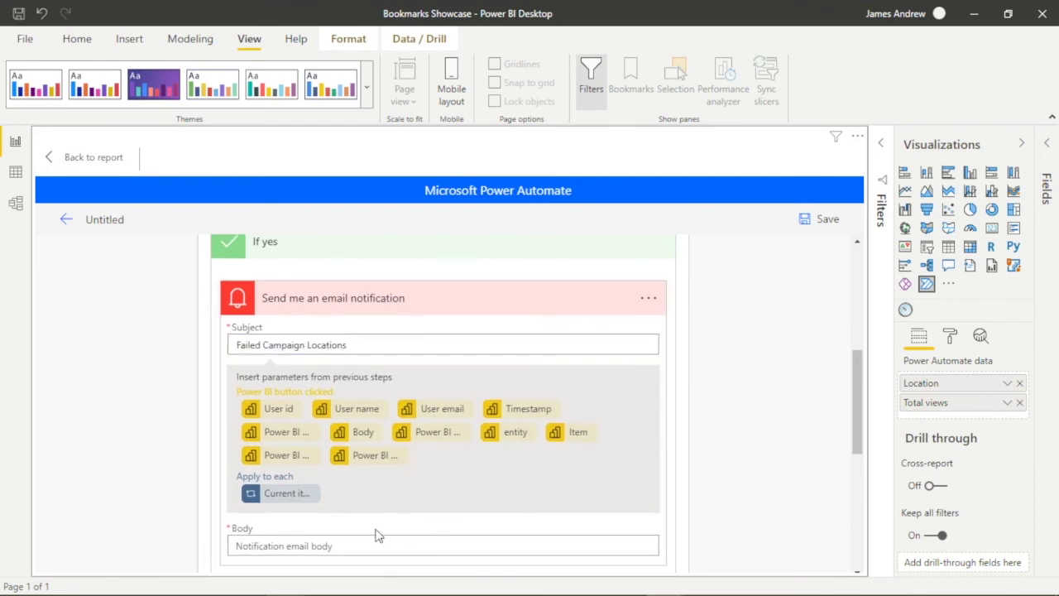
left_click(343, 542)
type("Your failed campaign locations a")
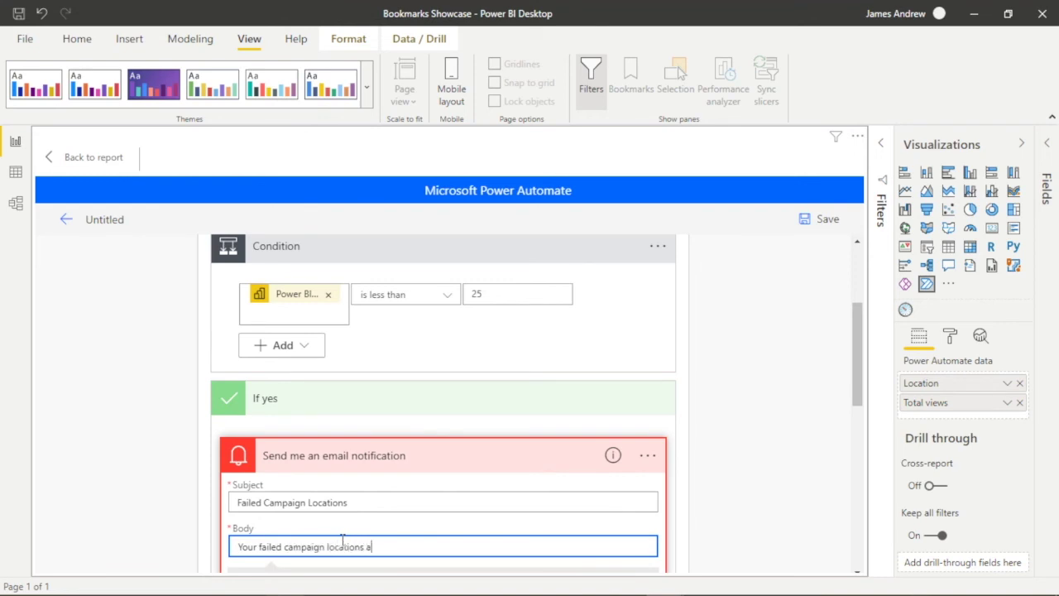
type("re as follows:")
left_click(346, 540)
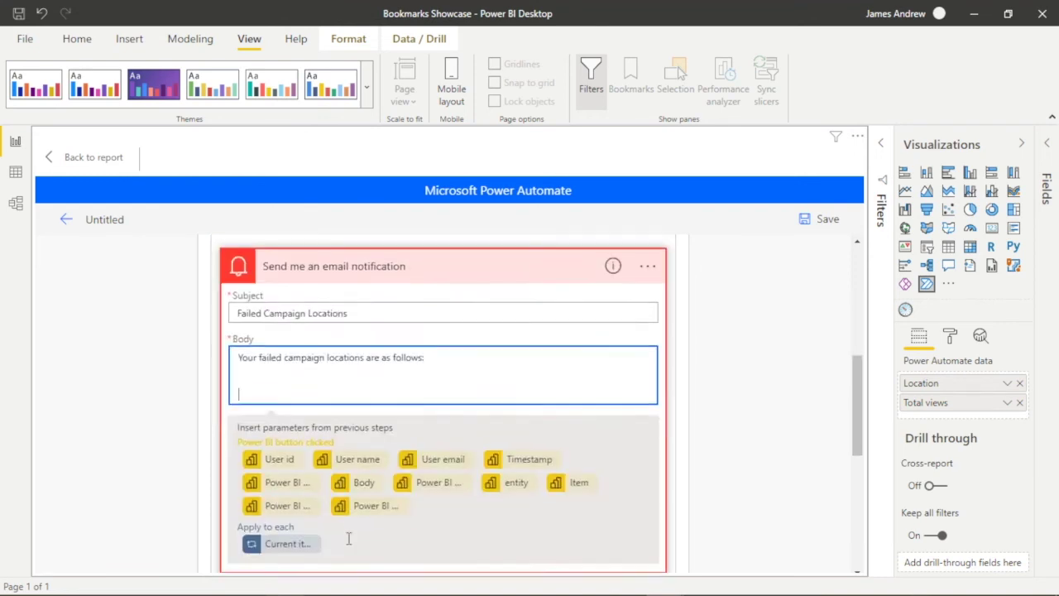
left_click(282, 481)
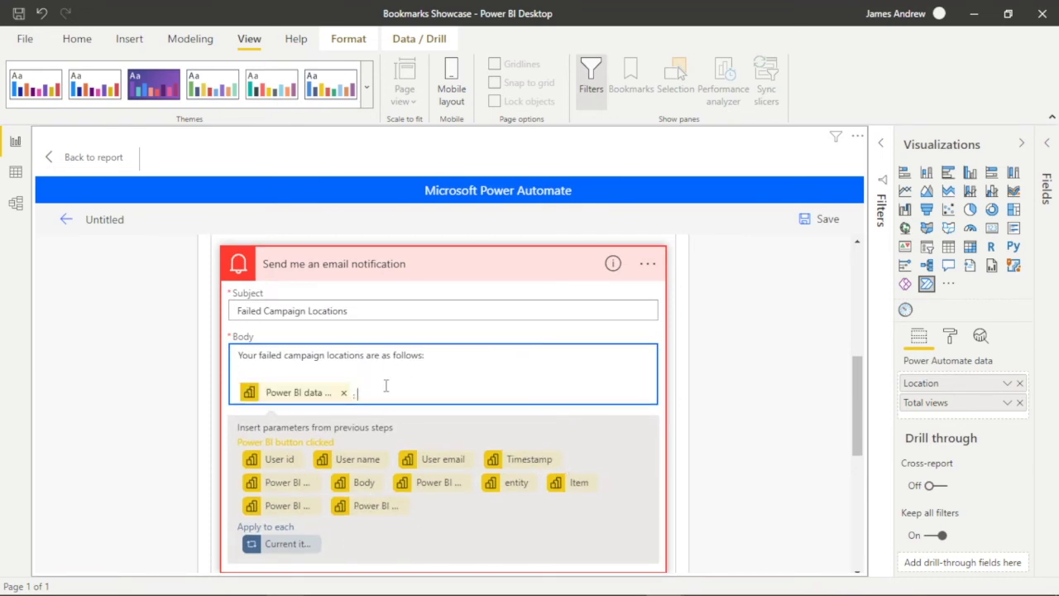
left_click(282, 505)
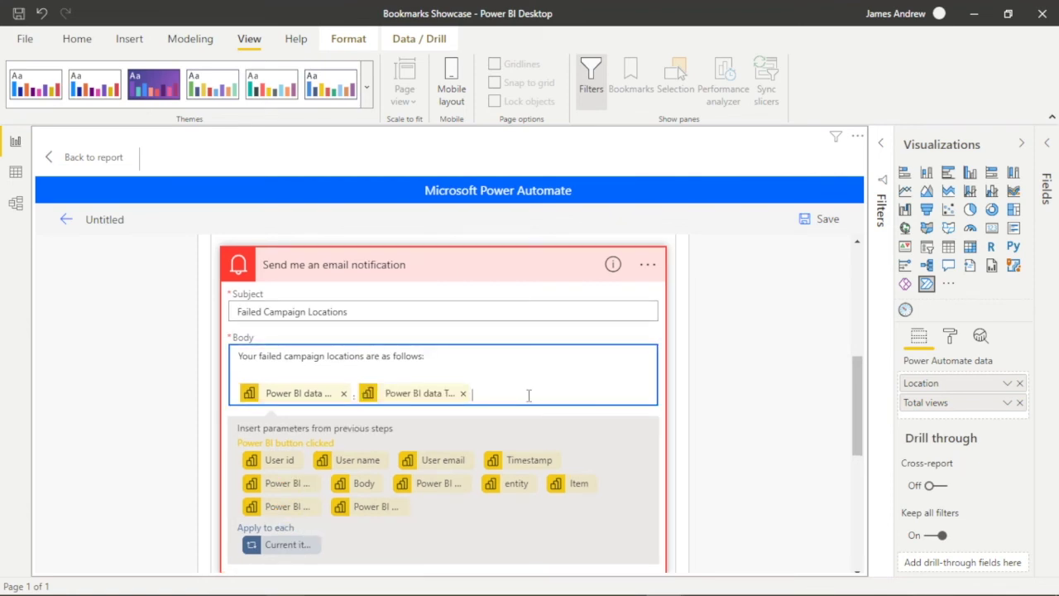
key("Return")
key("Return")
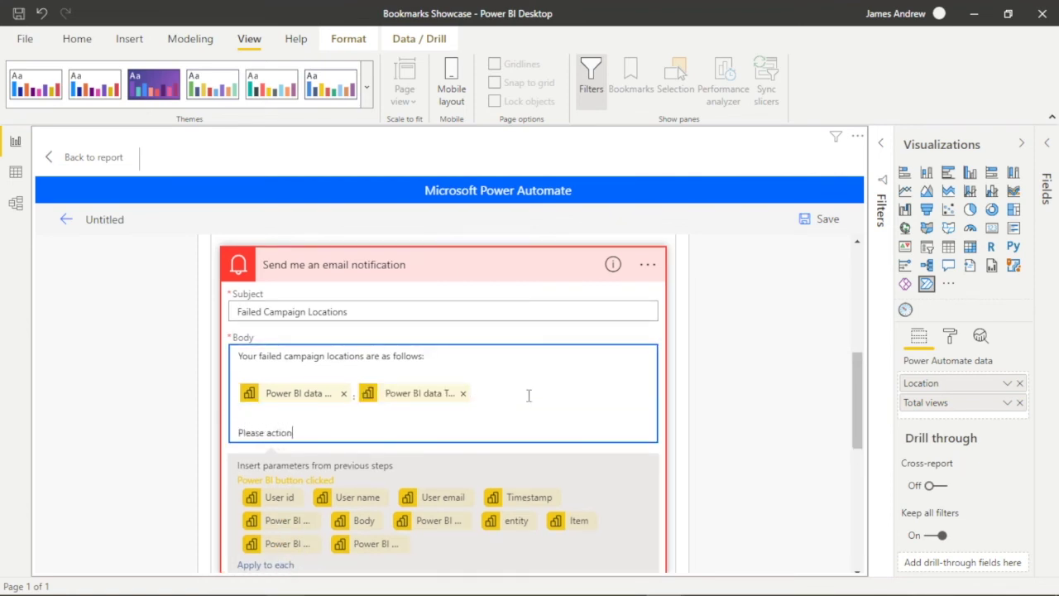
Step: Finish the email body and save the flow
scroll(356, 451, "down", 4)
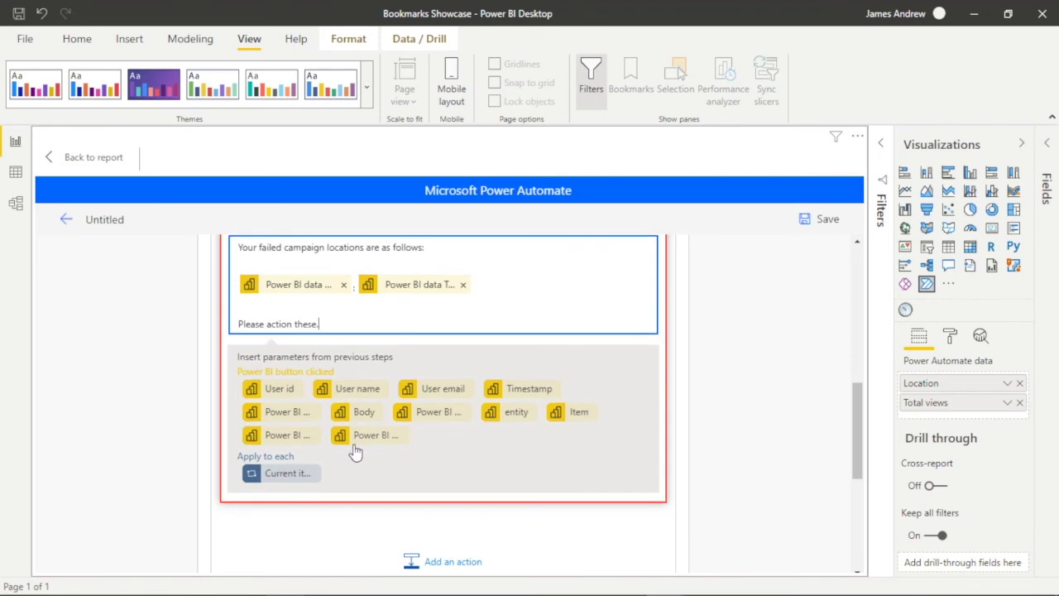
scroll(356, 451, "up", 4)
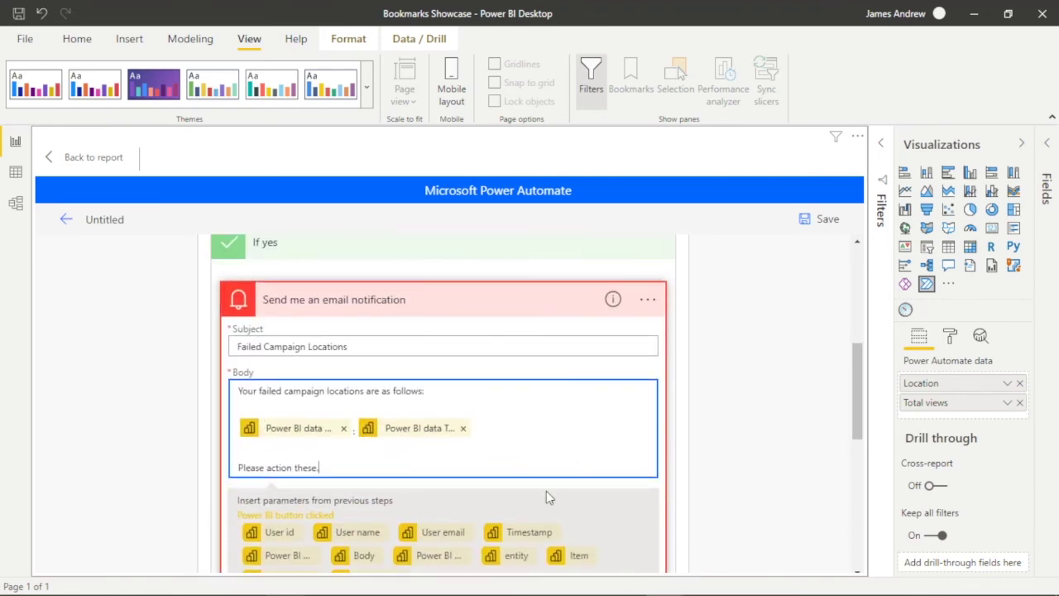
left_click(747, 444)
scroll(511, 417, "down", 1)
scroll(511, 416, "down", 3)
scroll(510, 417, "up", 2)
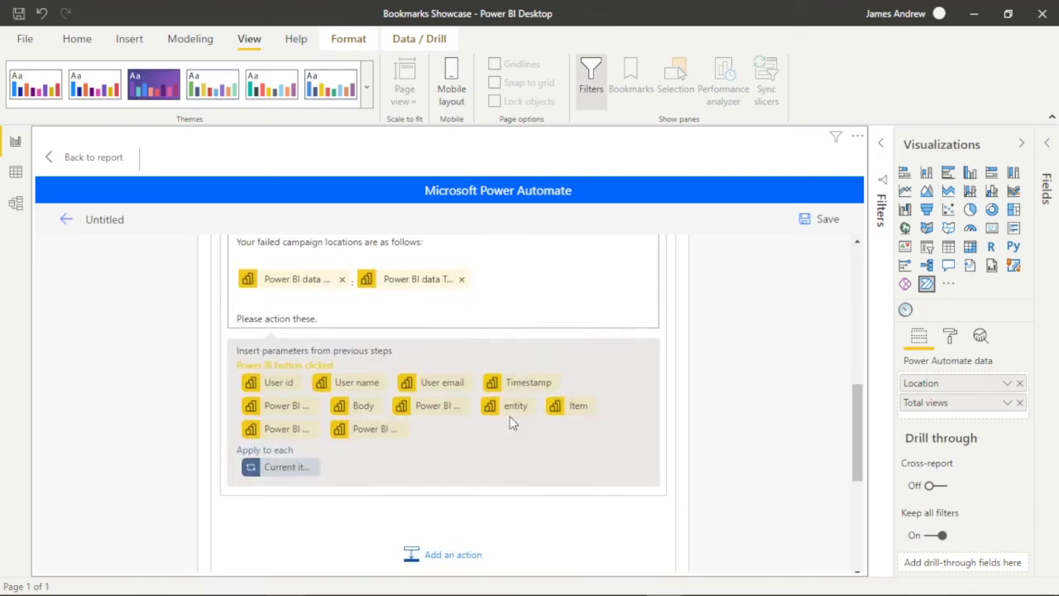
scroll(511, 416, "down", 5)
scroll(511, 416, "up", 8)
scroll(511, 416, "up", 2)
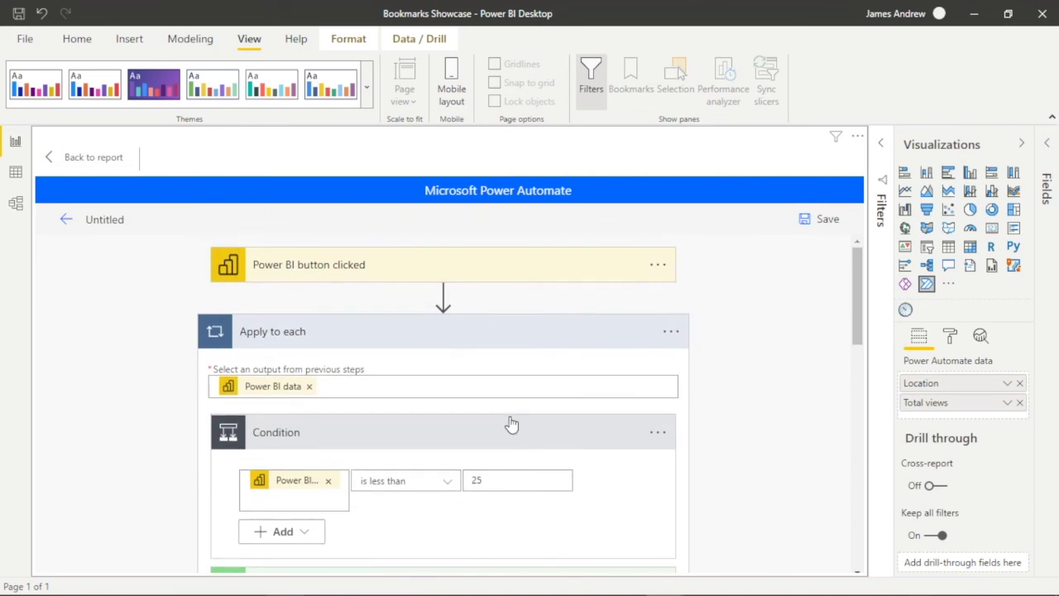
left_click(820, 218)
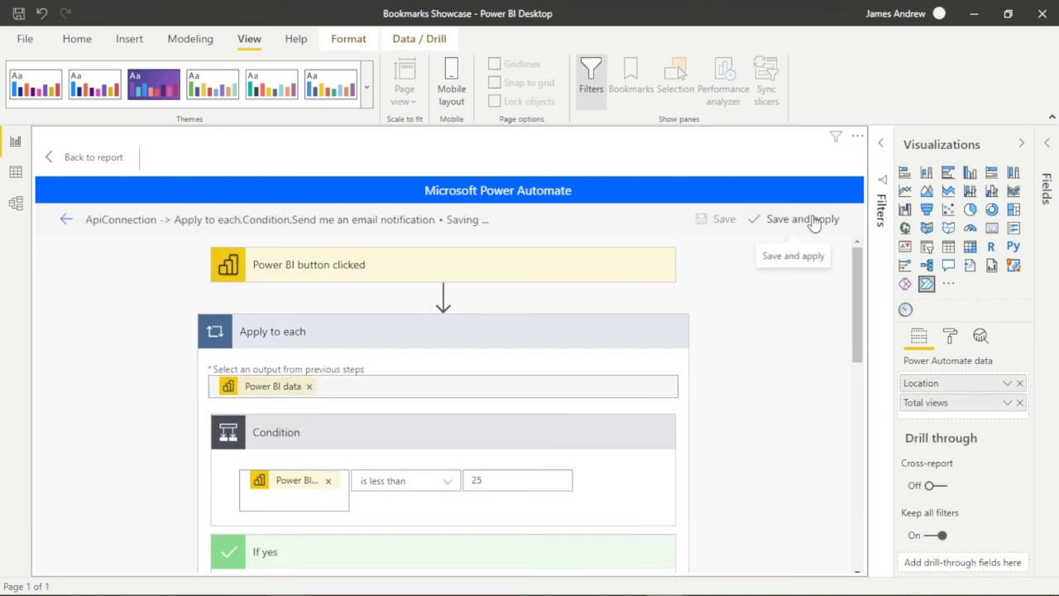
Step: Leave the flow editor, return to the report page, and dismiss the new email alert
scroll(684, 440, "down", 10)
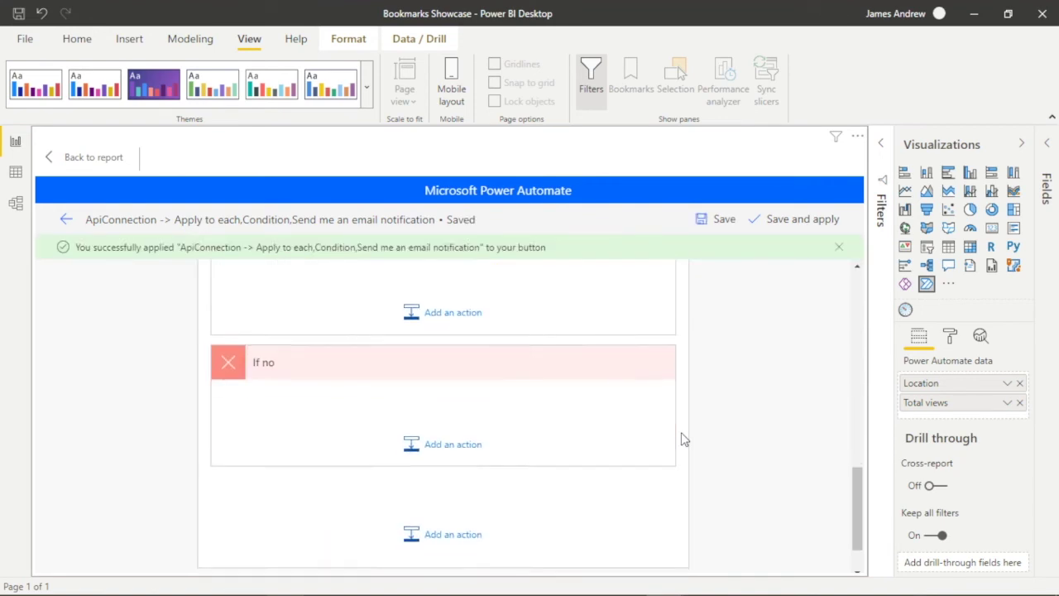
scroll(683, 440, "up", 10)
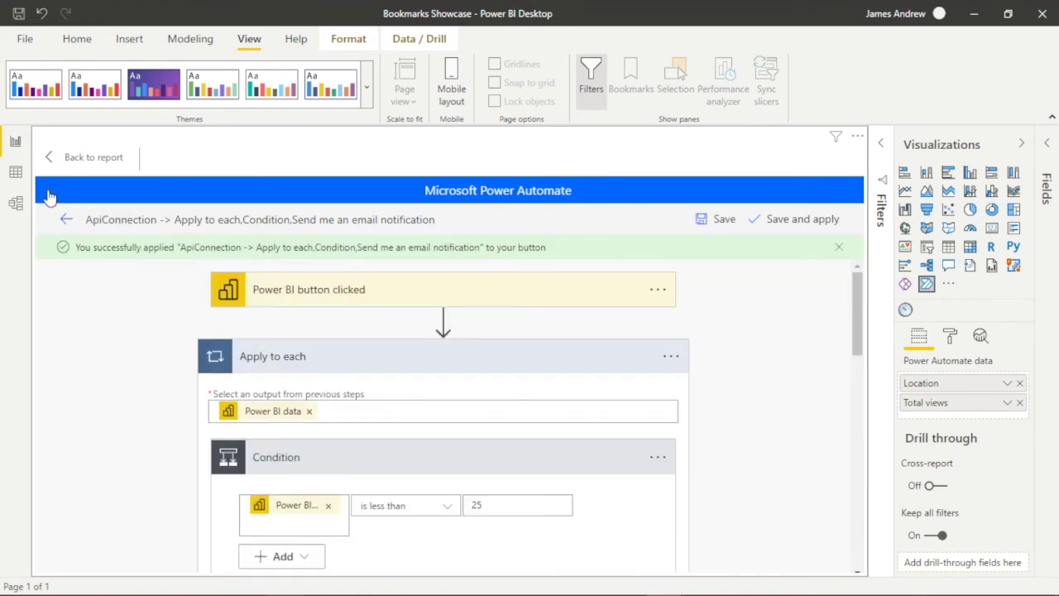
left_click(68, 220)
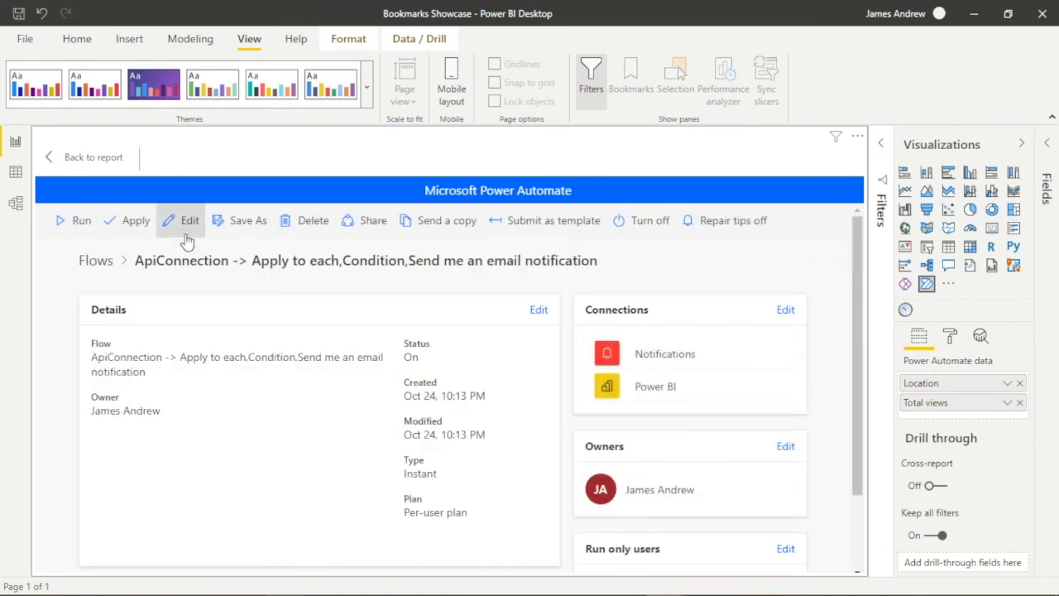
left_click(80, 165)
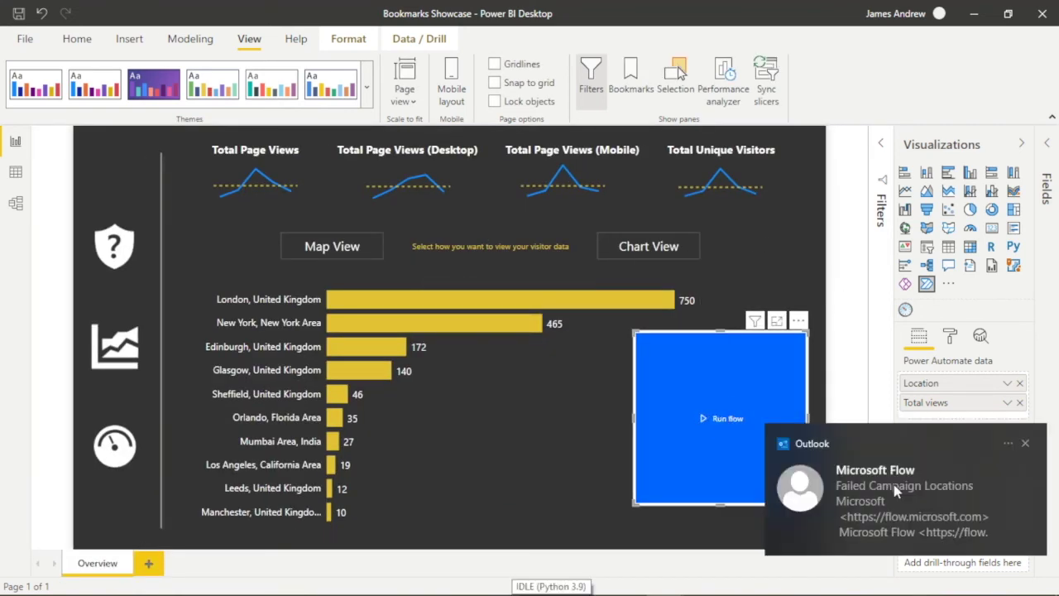
left_click(1026, 444)
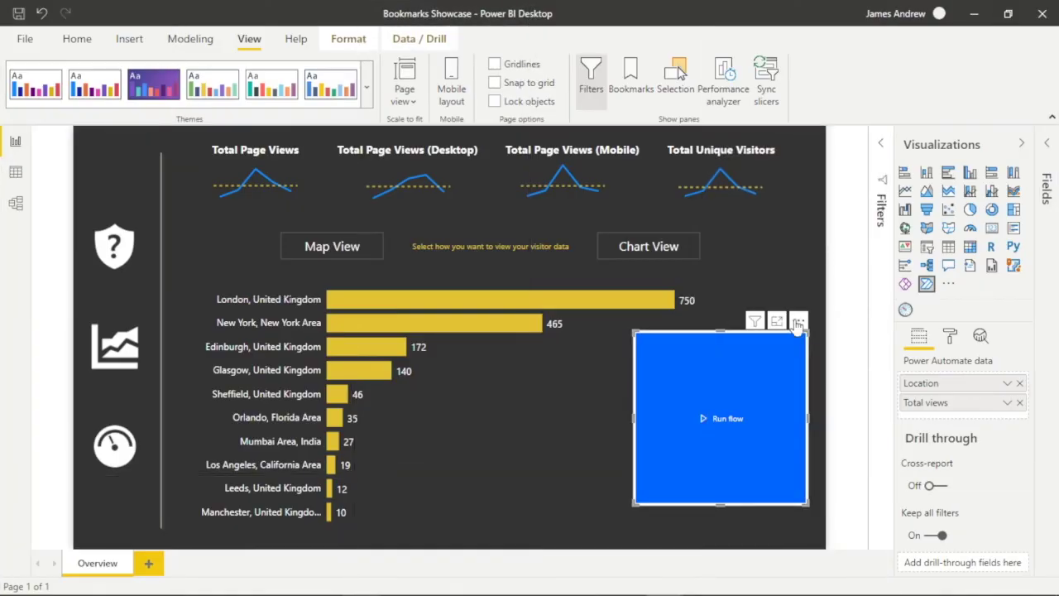
Step: Shrink the Run flow button to a small rectangle at the report's lower left
left_click(950, 335)
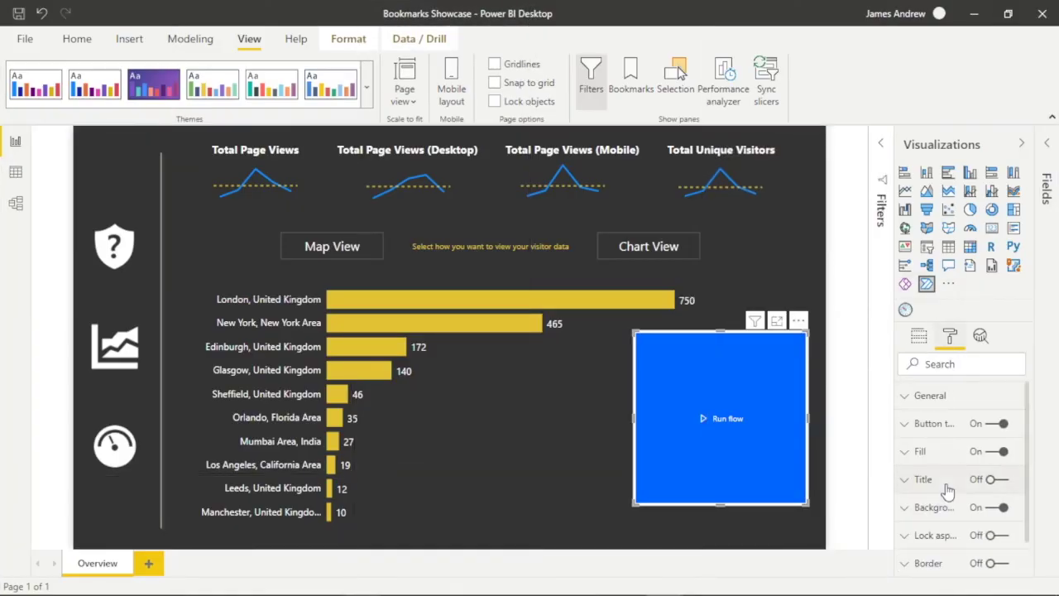
left_click(906, 428)
left_click(907, 428)
scroll(1000, 470, "down", 1)
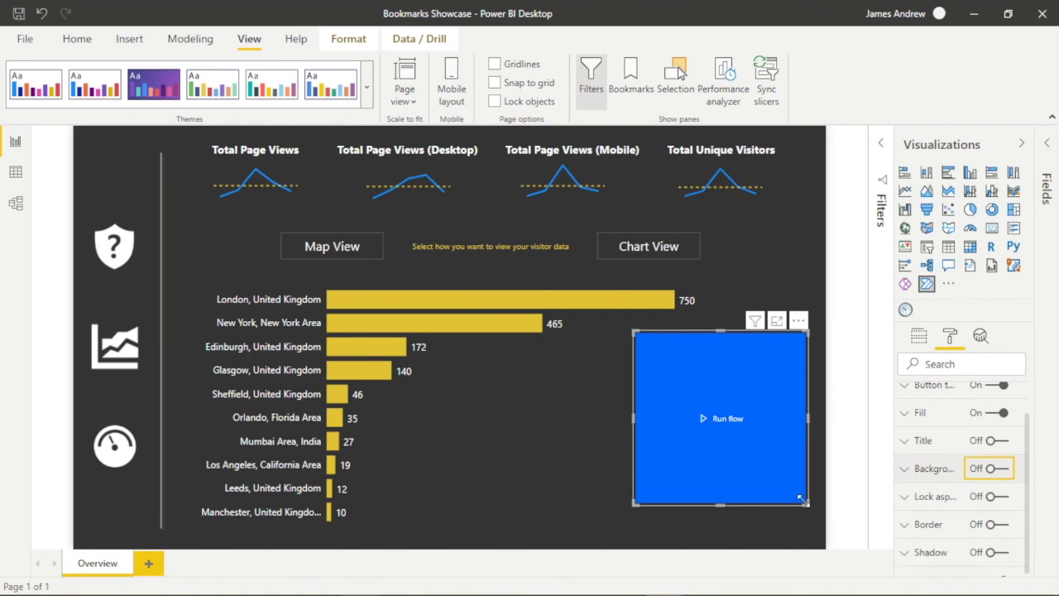
left_click_drag(801, 500, 134, 525)
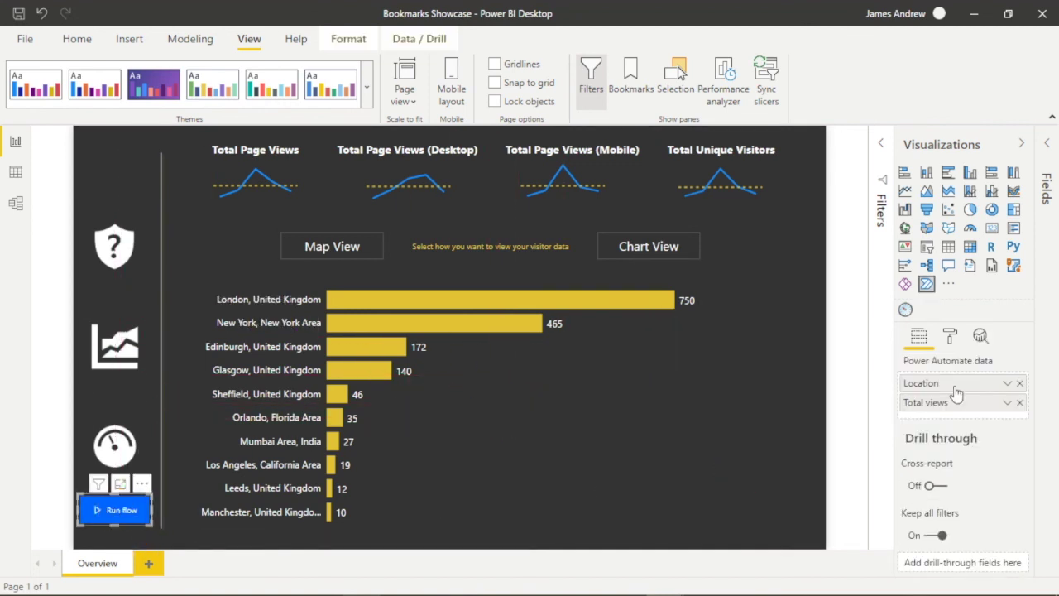
Step: Check the font colour options for the button text's Default state
scroll(903, 403, "down", 1)
left_click(903, 403)
left_click(960, 433)
left_click(919, 450)
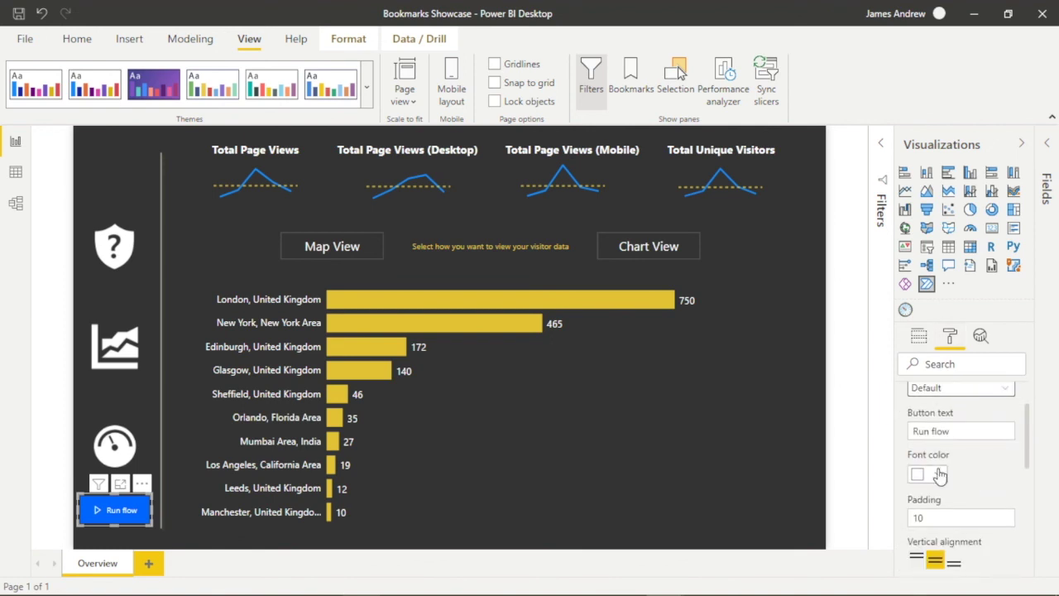
left_click(918, 473)
scroll(971, 482, "down", 3)
scroll(971, 482, "down", 2)
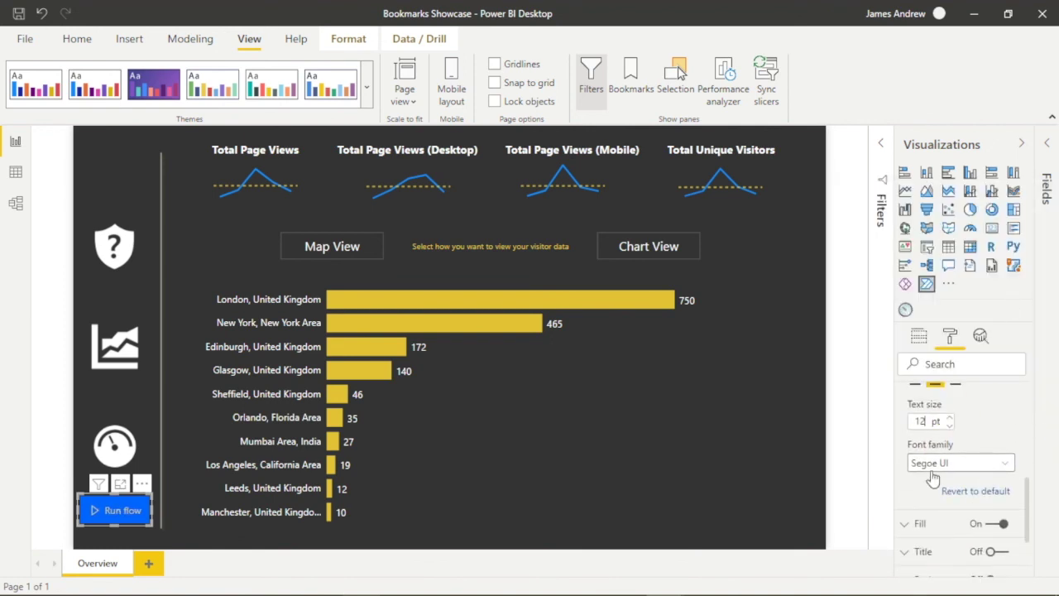
scroll(933, 480, "down", 2)
Step: Fill the Run flow button purple and reselect it to check the result
left_click(903, 448)
left_click(936, 461)
left_click(902, 291)
left_click(750, 437)
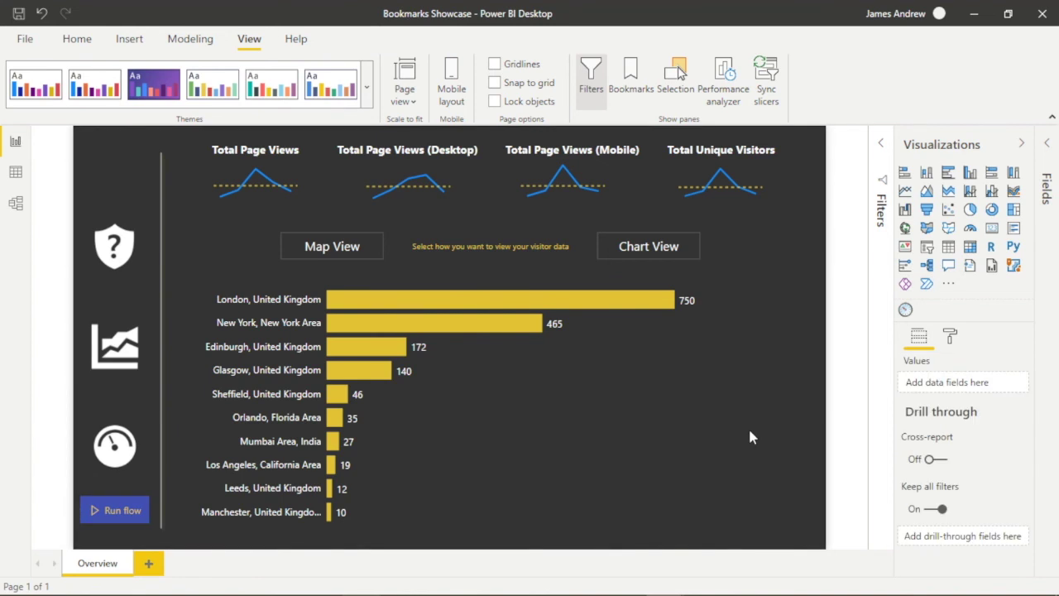
left_click(116, 510)
left_click(951, 336)
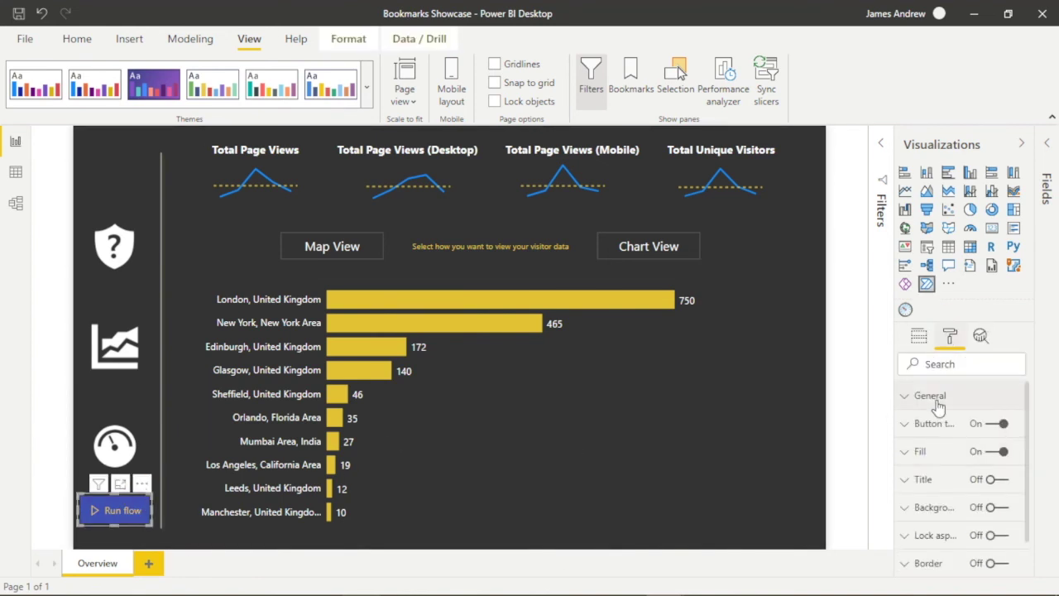